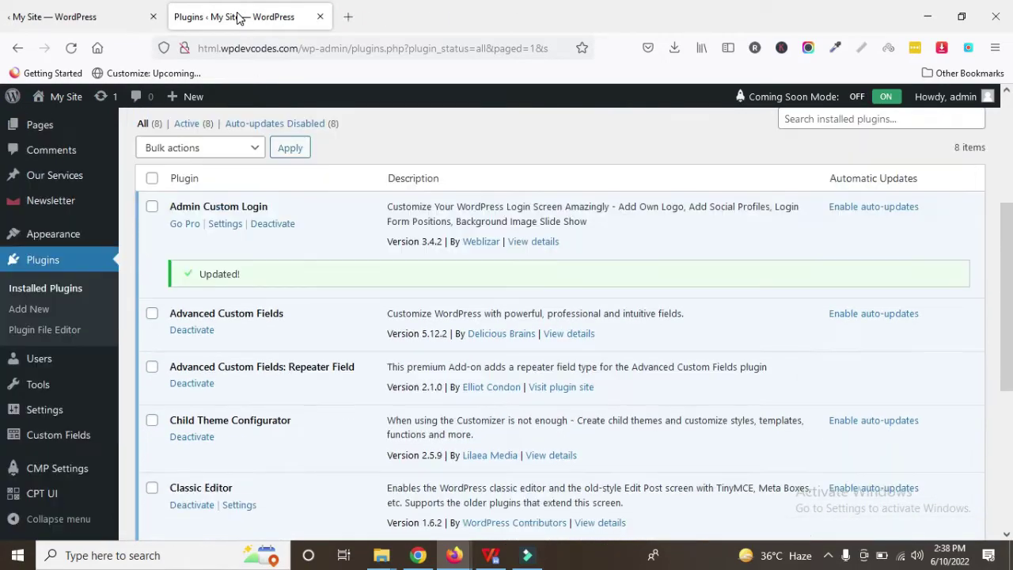
Refresh Installed Plugins to show the seven plugins and the CMP thank-you notice
{"action": "scroll", "coordinate": [379, 380], "scroll_direction": "down", "scroll_amount": 2}
{"action": "scroll", "coordinate": [387, 356], "scroll_direction": "down", "scroll_amount": 3}
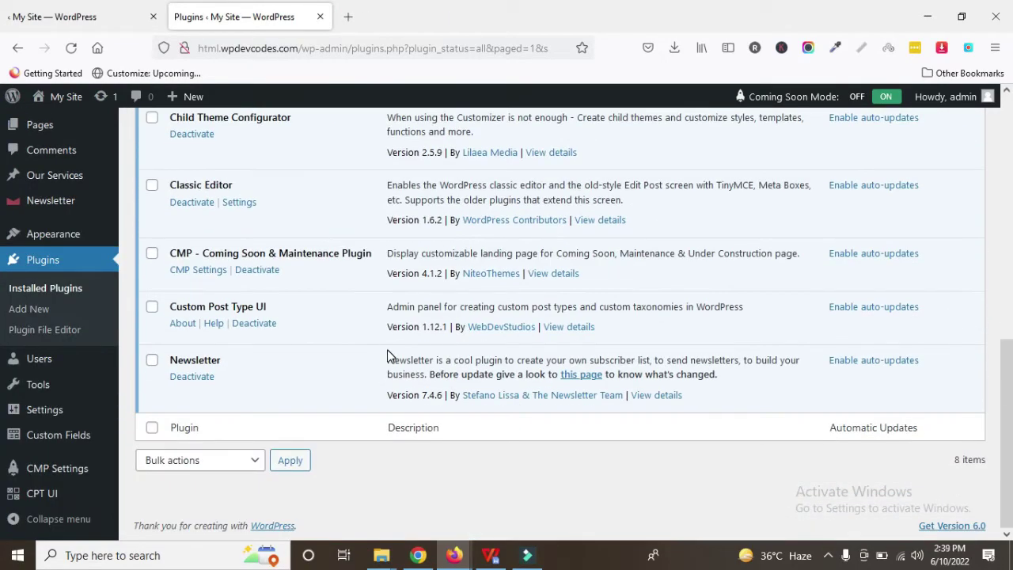
{"action": "left_click", "coordinate": [70, 48]}
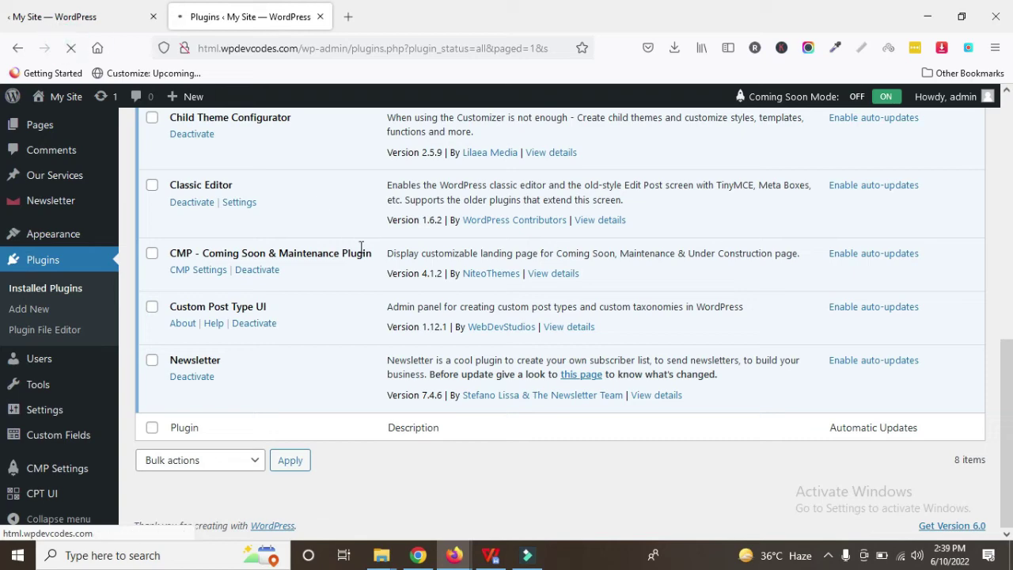
{"action": "scroll", "coordinate": [414, 282], "scroll_direction": "up", "scroll_amount": 1}
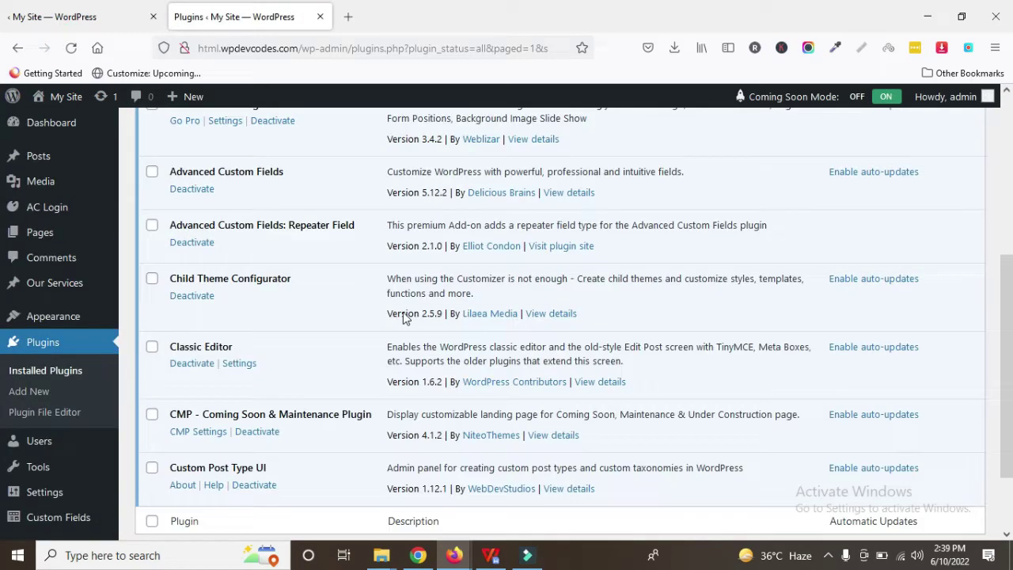
{"action": "scroll", "coordinate": [403, 315], "scroll_direction": "up", "scroll_amount": 3}
{"action": "scroll", "coordinate": [404, 315], "scroll_direction": "down", "scroll_amount": 1}
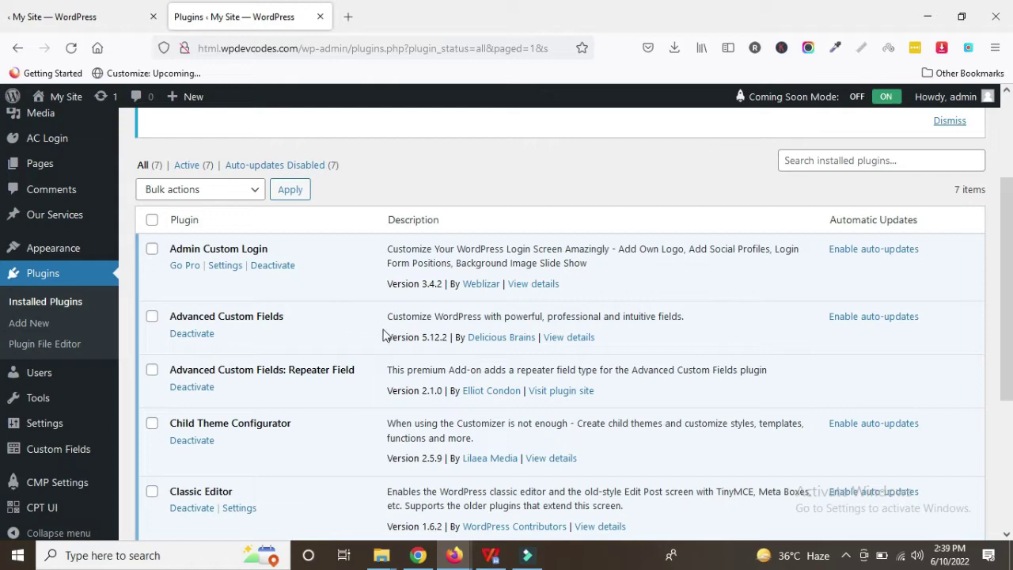
{"action": "scroll", "coordinate": [164, 282], "scroll_direction": "up", "scroll_amount": 3}
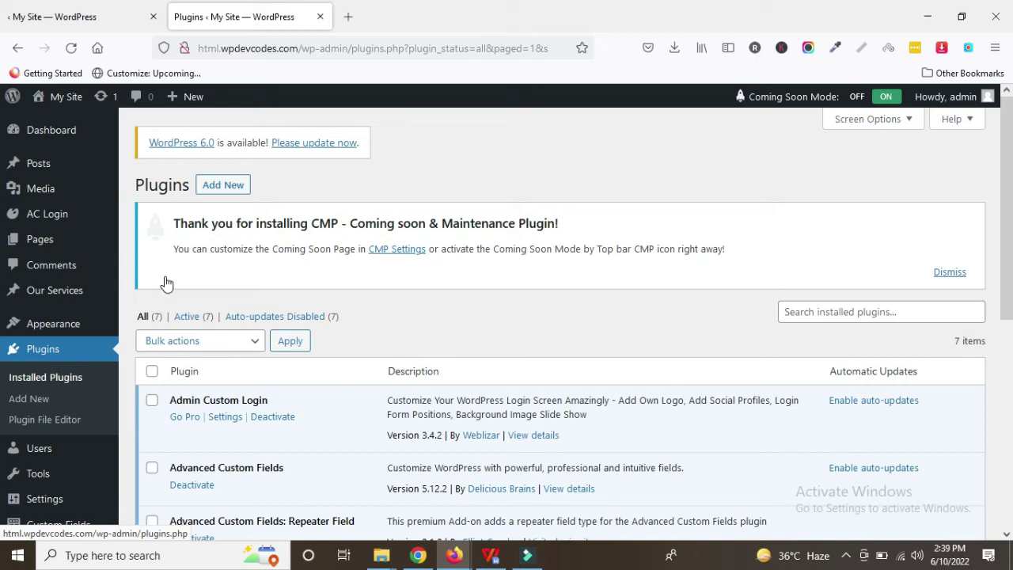
Search Add Plugins for 'Newsletter', correcting the mistyped extra 's'
{"action": "left_click", "coordinate": [244, 193]}
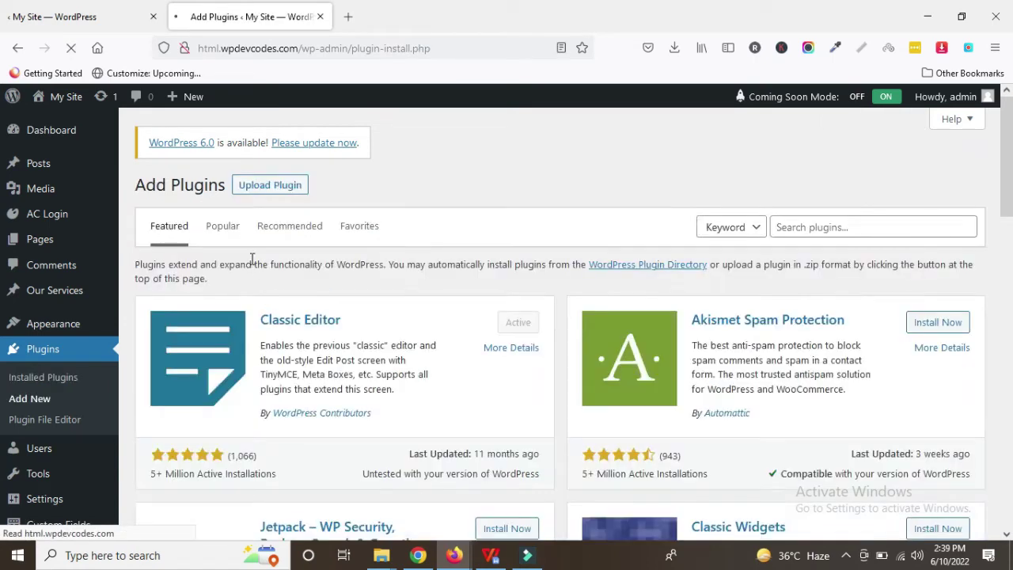
{"action": "left_click", "coordinate": [832, 228]}
{"action": "type", "text": "N"}
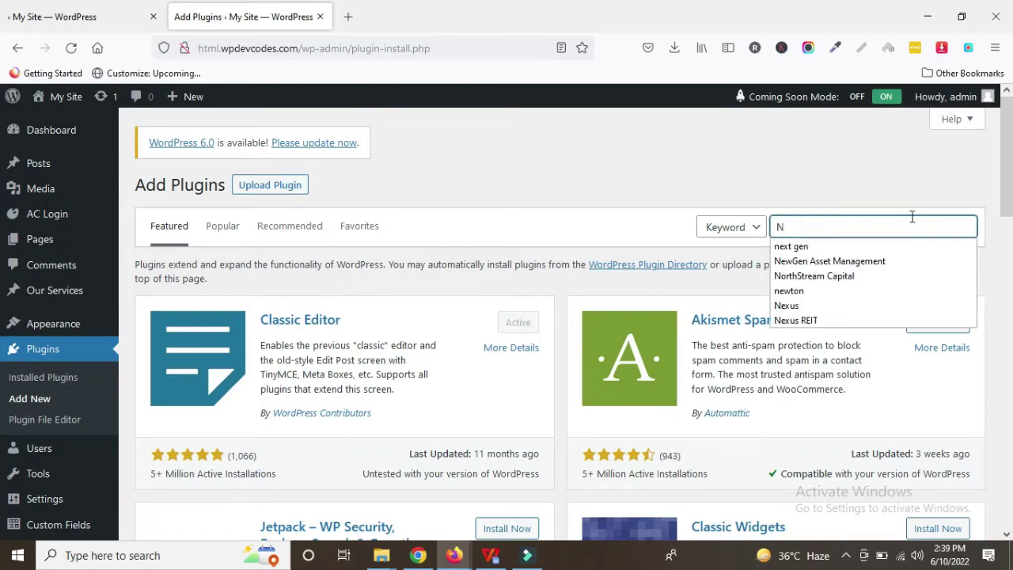
{"action": "type", "text": "ews"}
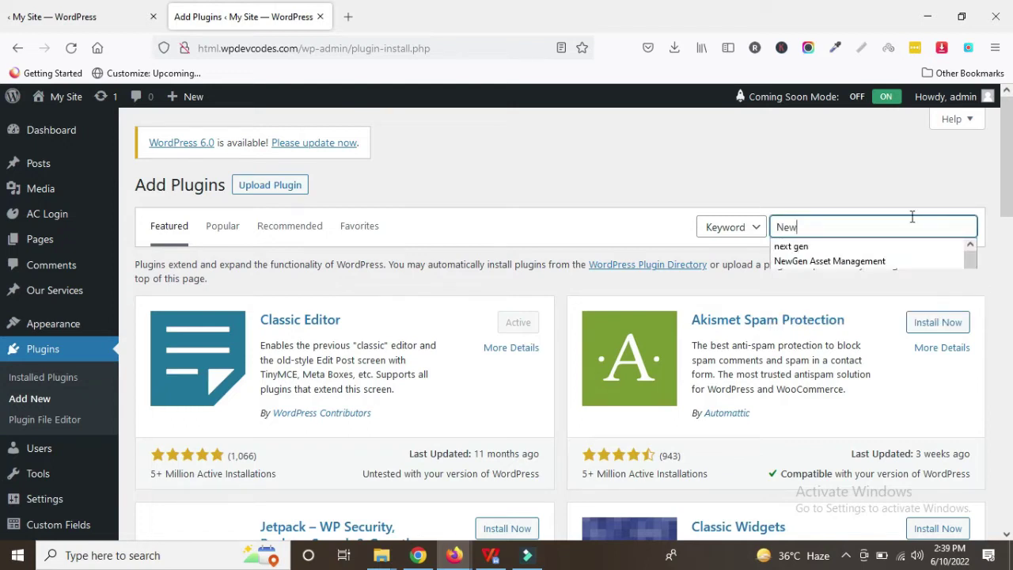
{"action": "type", "text": "s"}
{"action": "key", "text": "BackSpace"}
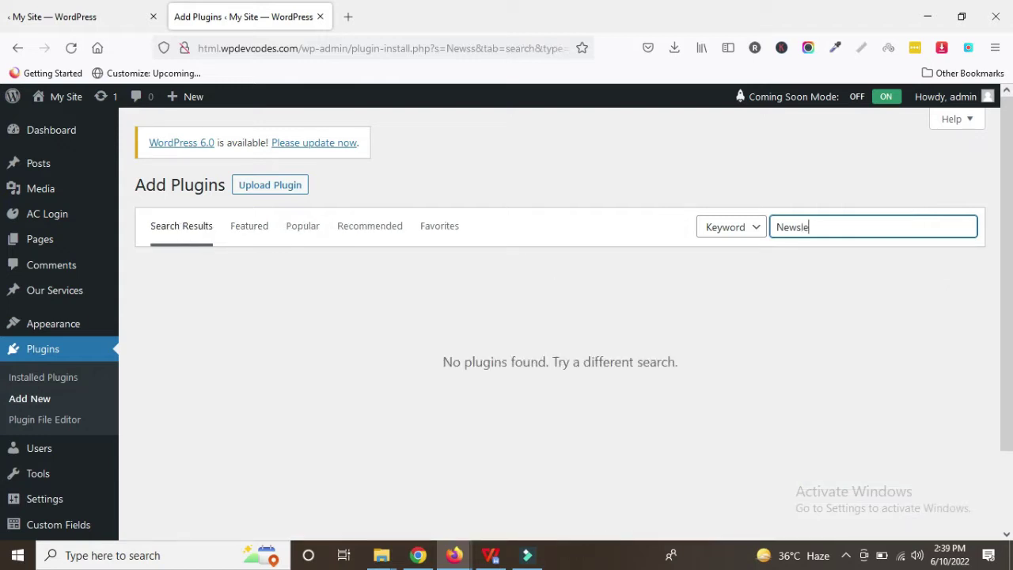
{"action": "type", "text": "tter"}
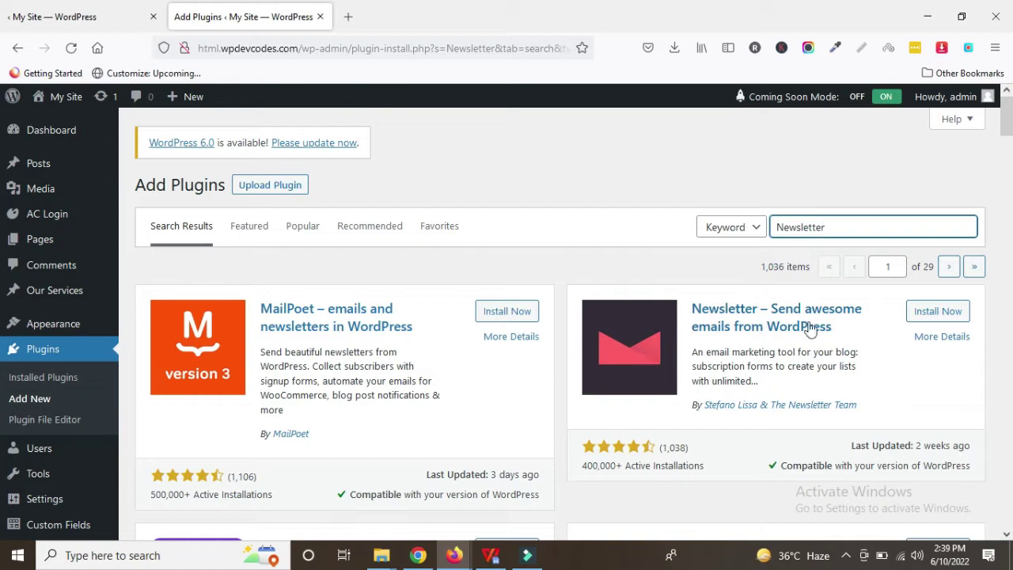
Install and activate the 'Newsletter – Send awesome emails from WordPress' plugin
{"action": "left_click", "coordinate": [939, 312]}
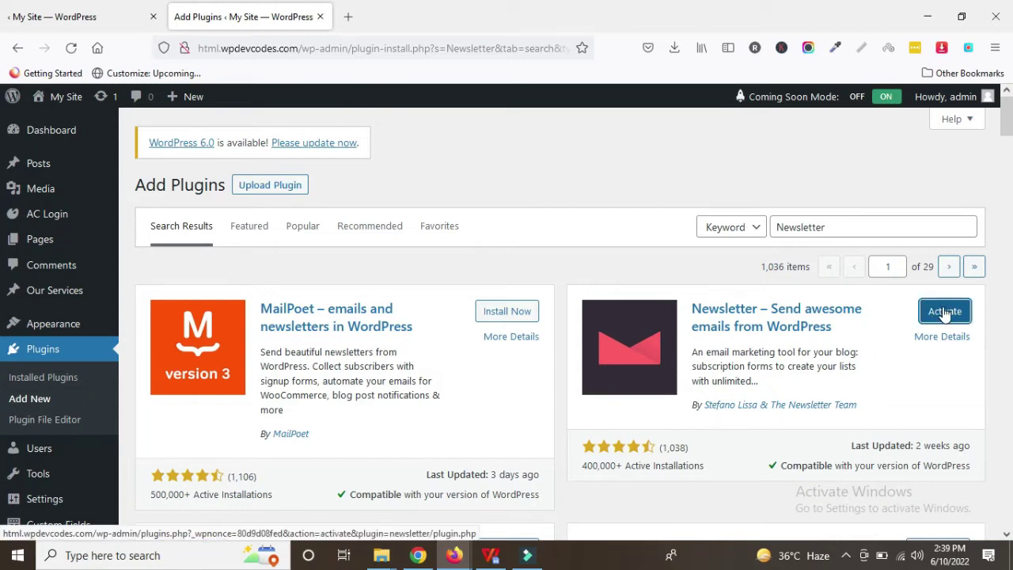
{"action": "left_click", "coordinate": [945, 311]}
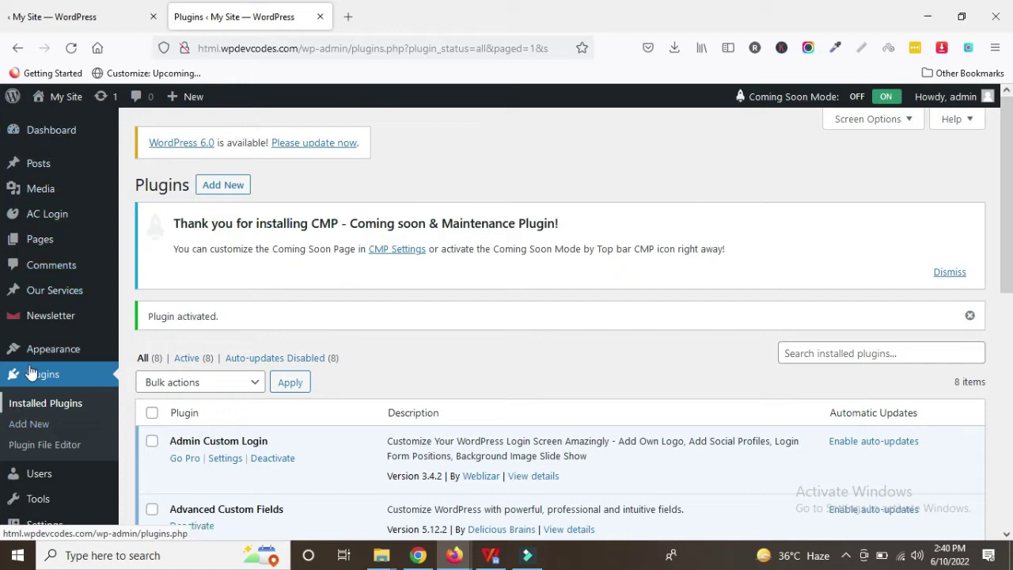
{"action": "mouse_move", "coordinate": [50, 316]}
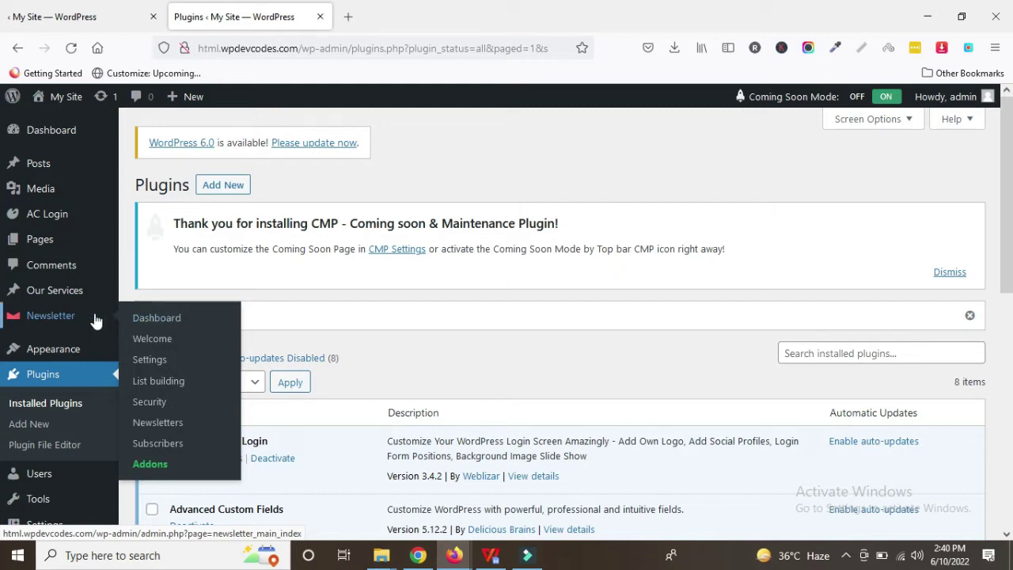
Open the Newsletter dashboard and scan its forms, lists and subscribers sections
{"action": "left_click", "coordinate": [150, 319]}
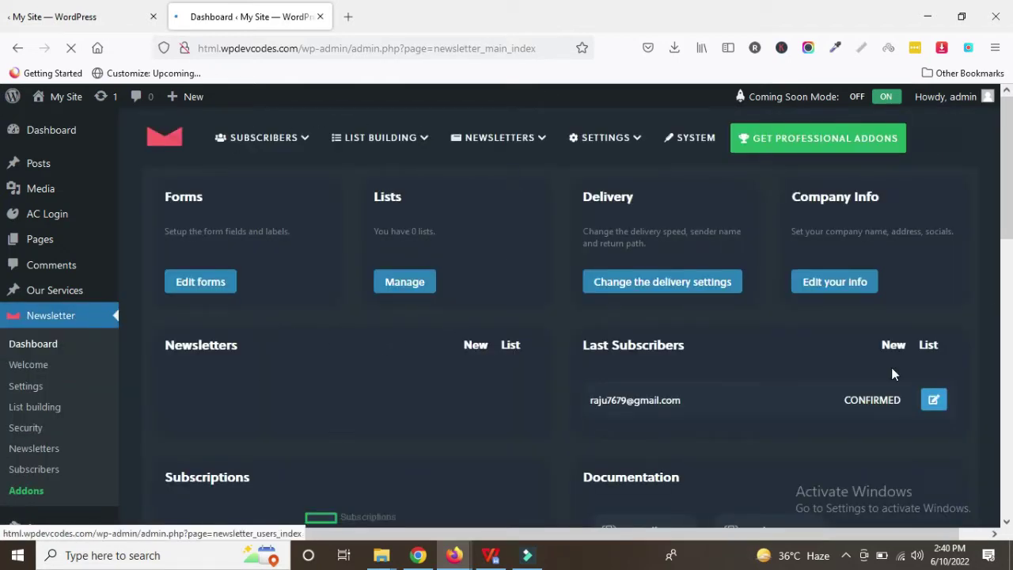
{"action": "scroll", "coordinate": [378, 378], "scroll_direction": "down", "scroll_amount": 4}
{"action": "scroll", "coordinate": [378, 377], "scroll_direction": "down", "scroll_amount": 5}
{"action": "scroll", "coordinate": [434, 376], "scroll_direction": "up", "scroll_amount": 5}
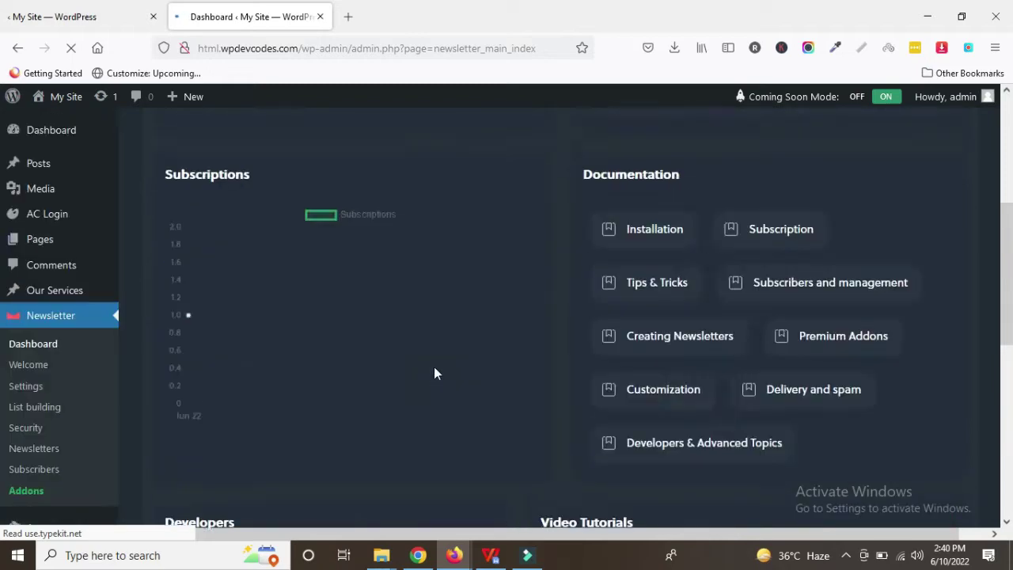
{"action": "scroll", "coordinate": [431, 370], "scroll_direction": "up", "scroll_amount": 4}
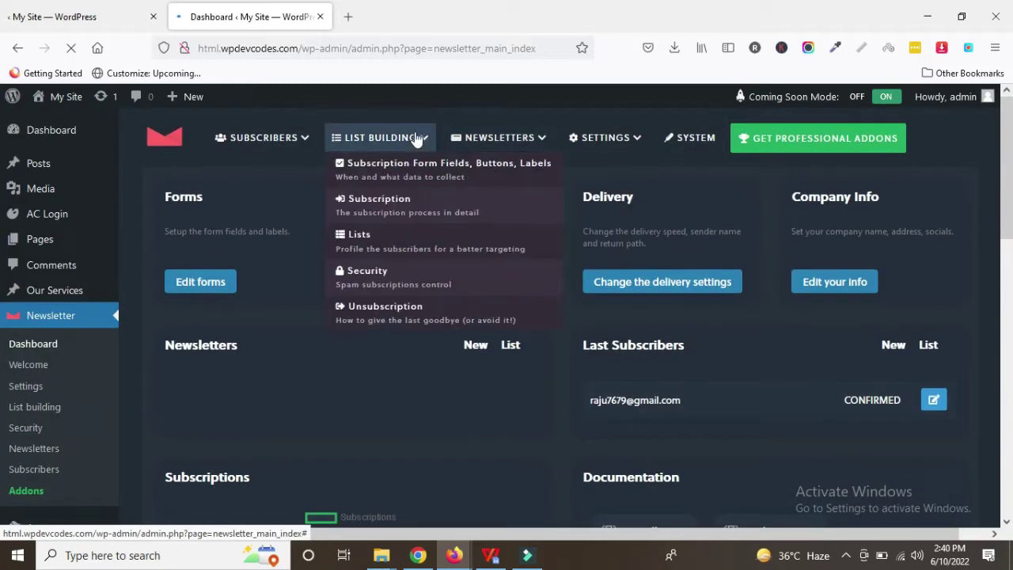
{"action": "mouse_move", "coordinate": [380, 138]}
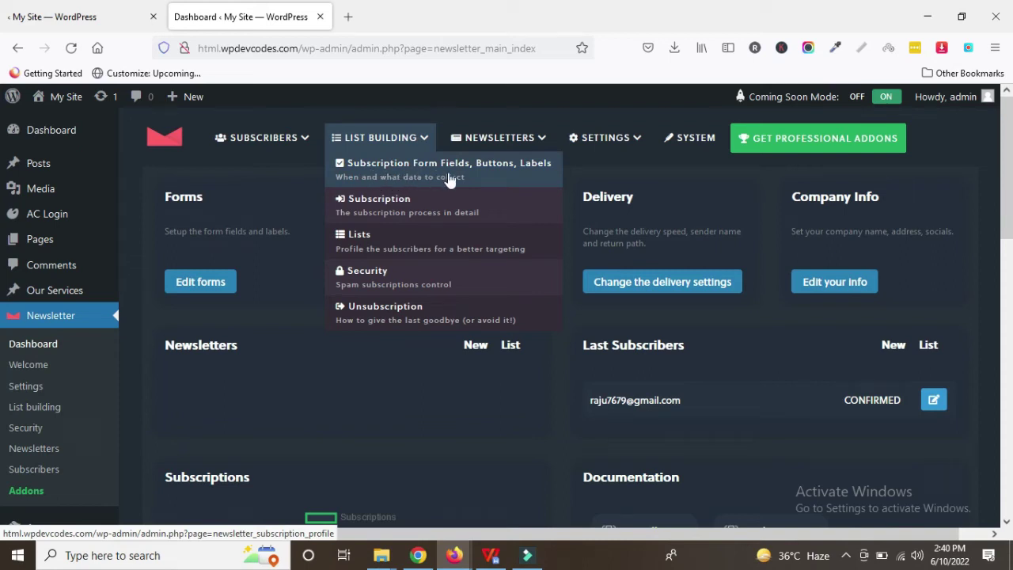
Open LIST BUILDING > Subscription Form Fields, Buttons, Labels and review its settings
{"action": "left_click", "coordinate": [426, 175]}
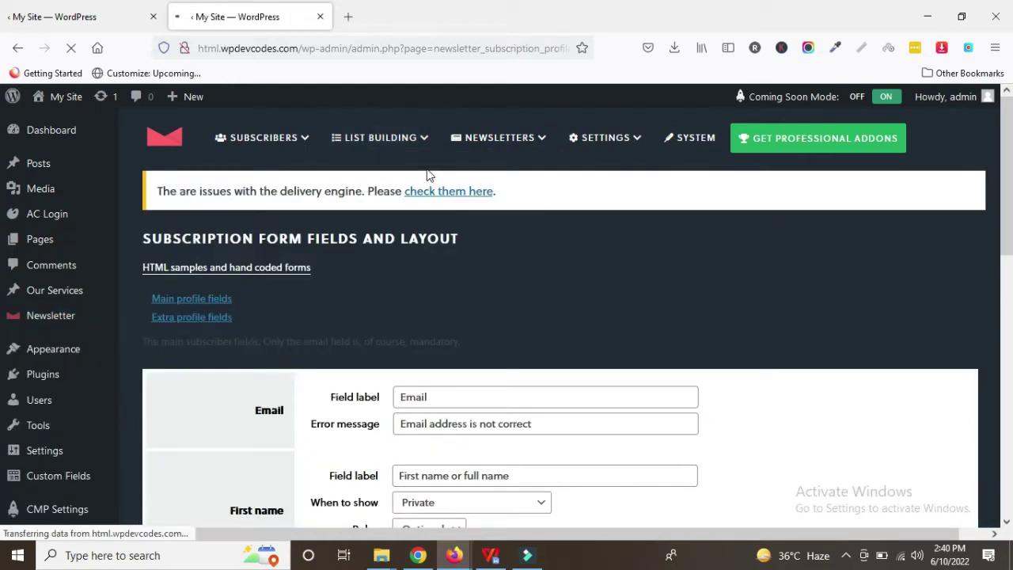
{"action": "scroll", "coordinate": [308, 311], "scroll_direction": "down", "scroll_amount": 2}
{"action": "scroll", "coordinate": [308, 310], "scroll_direction": "down", "scroll_amount": 3}
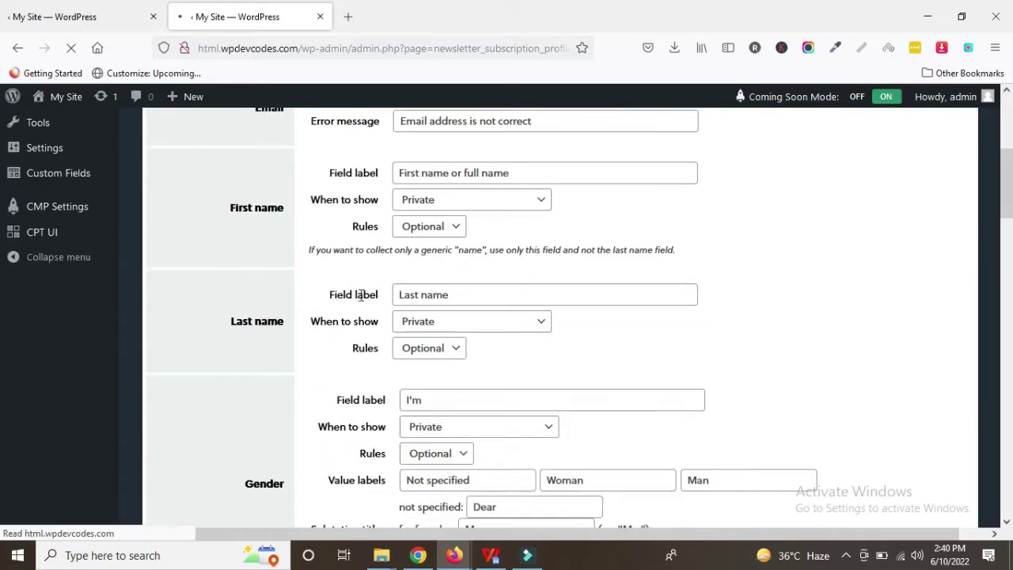
{"action": "scroll", "coordinate": [329, 289], "scroll_direction": "down", "scroll_amount": 2}
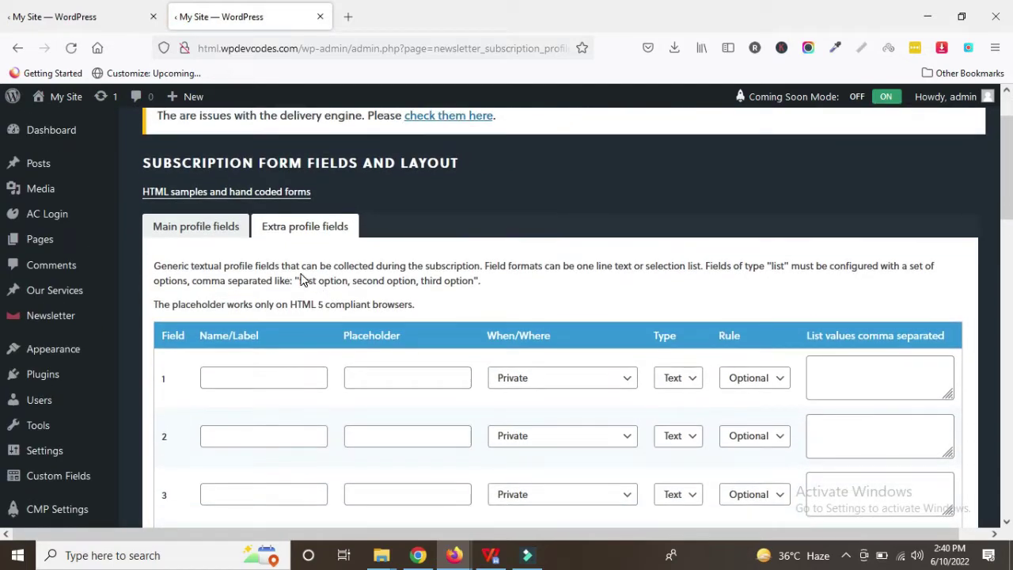
{"action": "scroll", "coordinate": [300, 277], "scroll_direction": "up", "scroll_amount": 2}
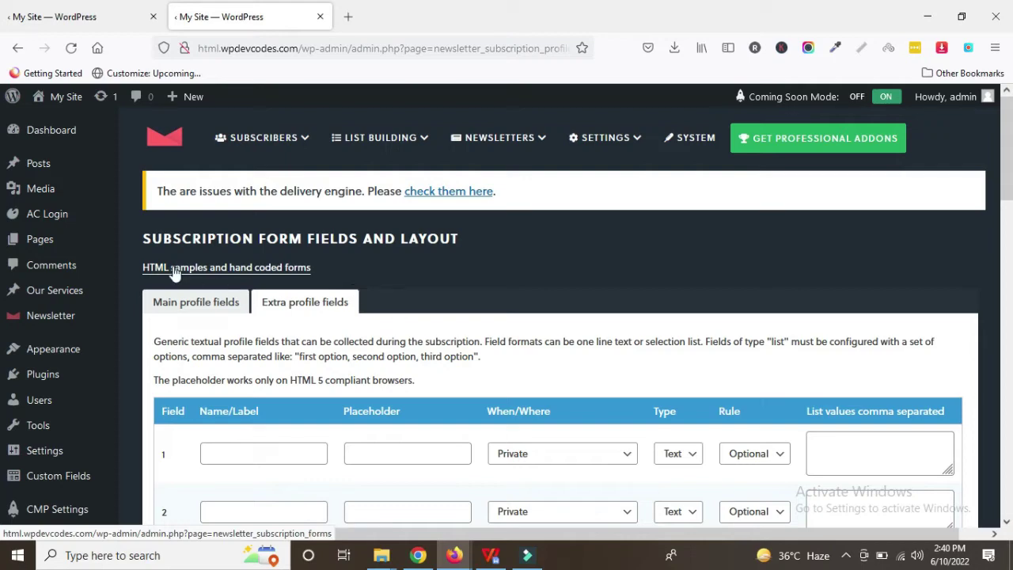
Copy the Standard form code from the HTML samples and hand coded forms tab
{"action": "left_click", "coordinate": [244, 273]}
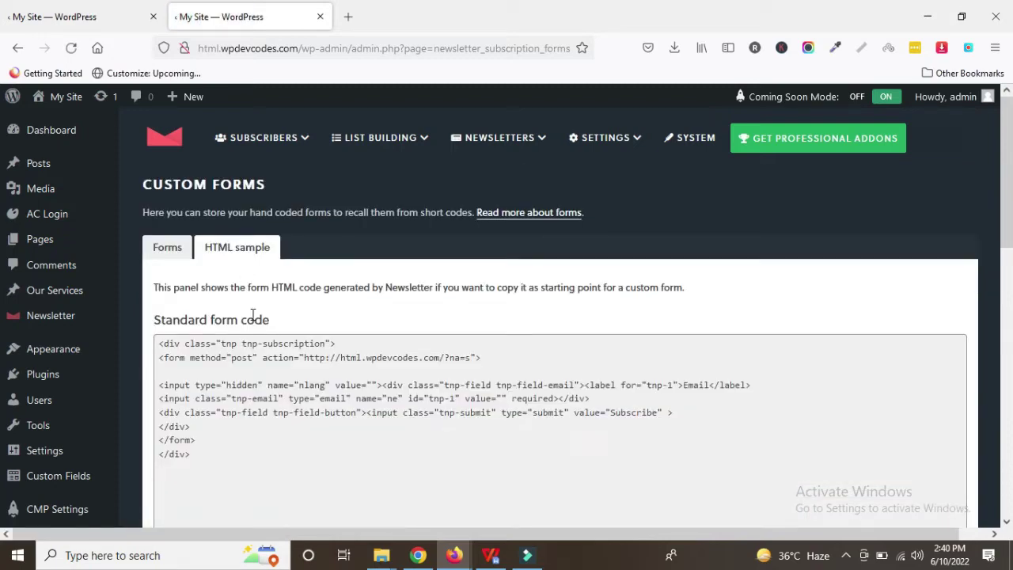
{"action": "scroll", "coordinate": [227, 417], "scroll_direction": "down", "scroll_amount": 2}
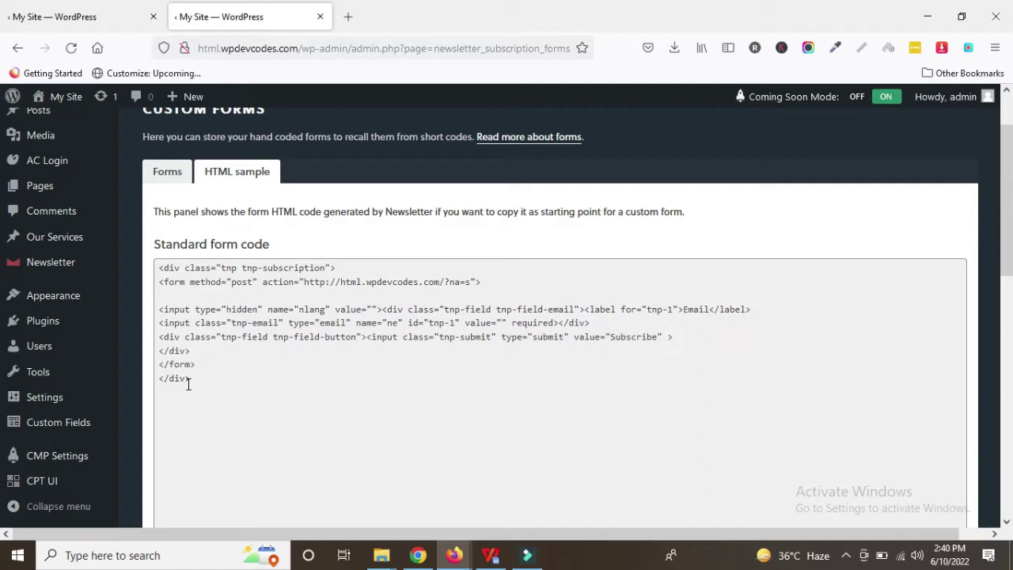
{"action": "left_click_drag", "start_coordinate": [188, 384], "coordinate": [156, 264]}
{"action": "right_click", "coordinate": [215, 271]}
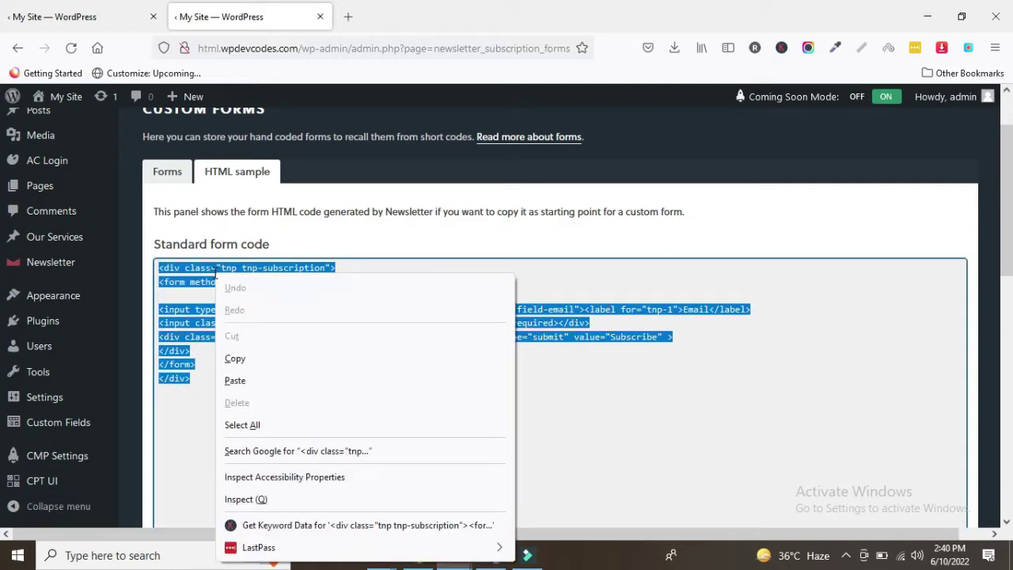
{"action": "left_click", "coordinate": [246, 364]}
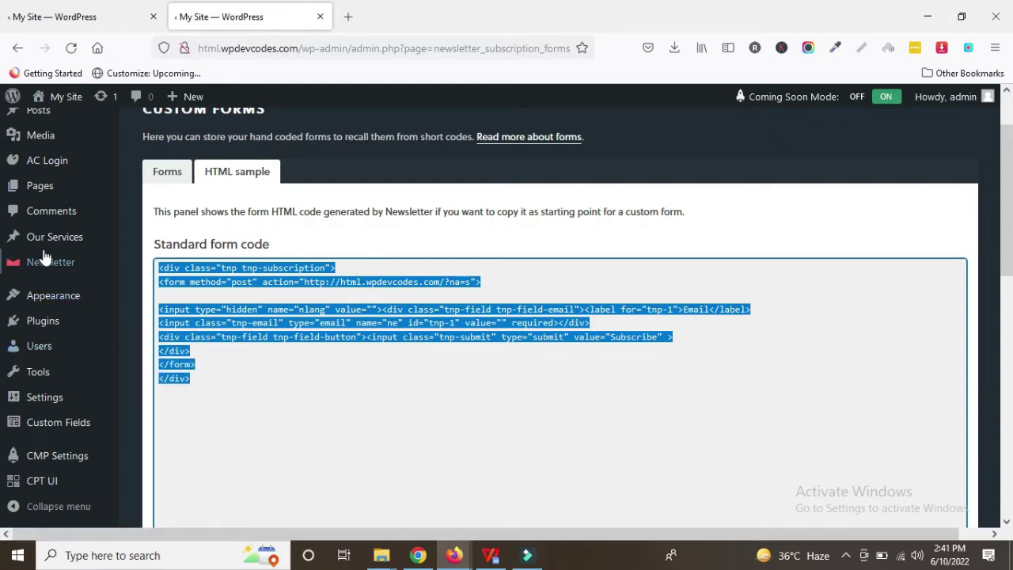
Create a page titled 'Newsletter' with the form HTML pasted into its Text editor
{"action": "mouse_move", "coordinate": [40, 185]}
{"action": "left_click", "coordinate": [148, 214]}
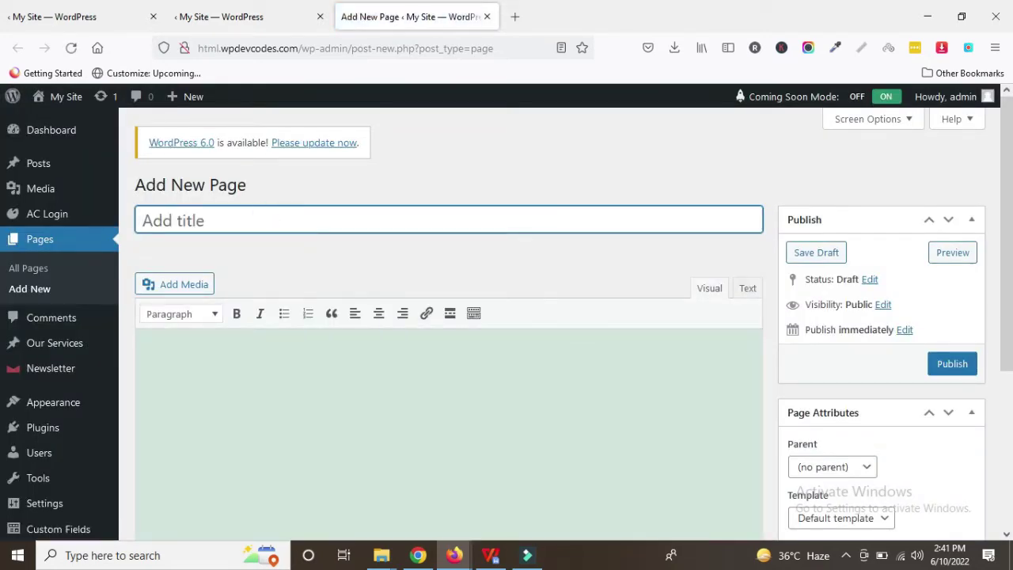
{"action": "type", "text": "Newsle"}
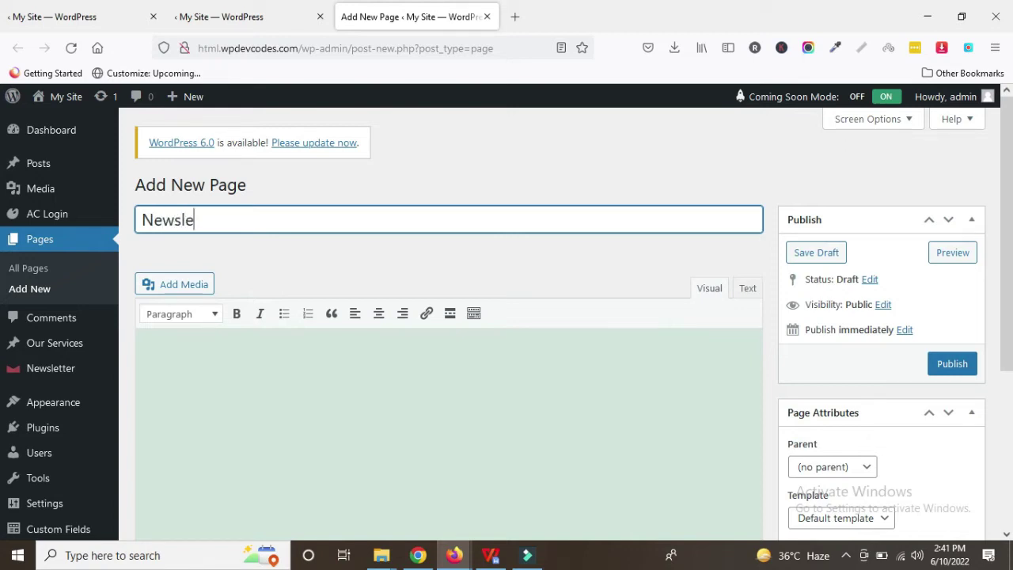
{"action": "type", "text": "tter"}
{"action": "left_click", "coordinate": [748, 290]}
{"action": "right_click", "coordinate": [265, 343]}
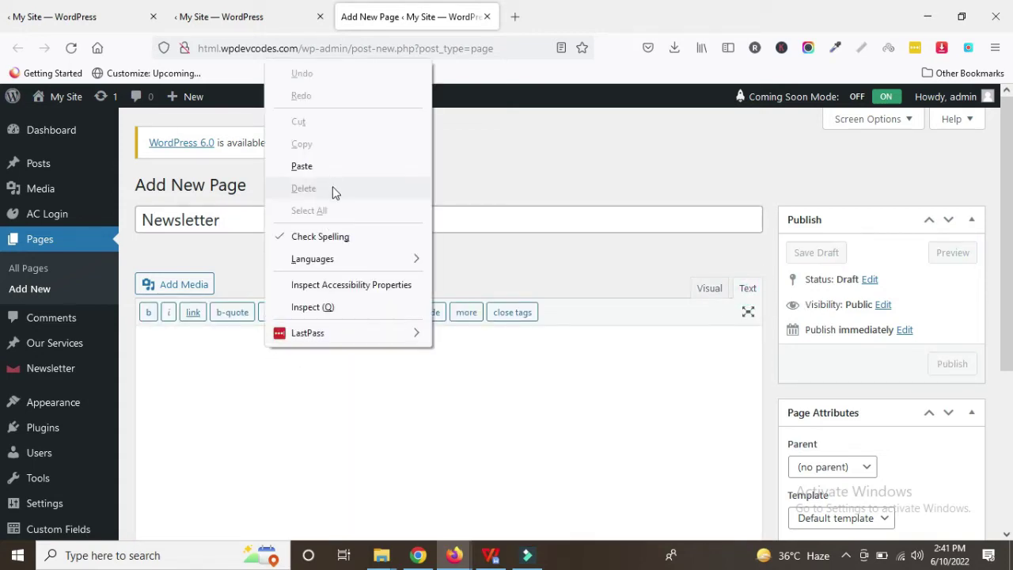
{"action": "left_click", "coordinate": [308, 166]}
{"action": "left_click", "coordinate": [150, 371]}
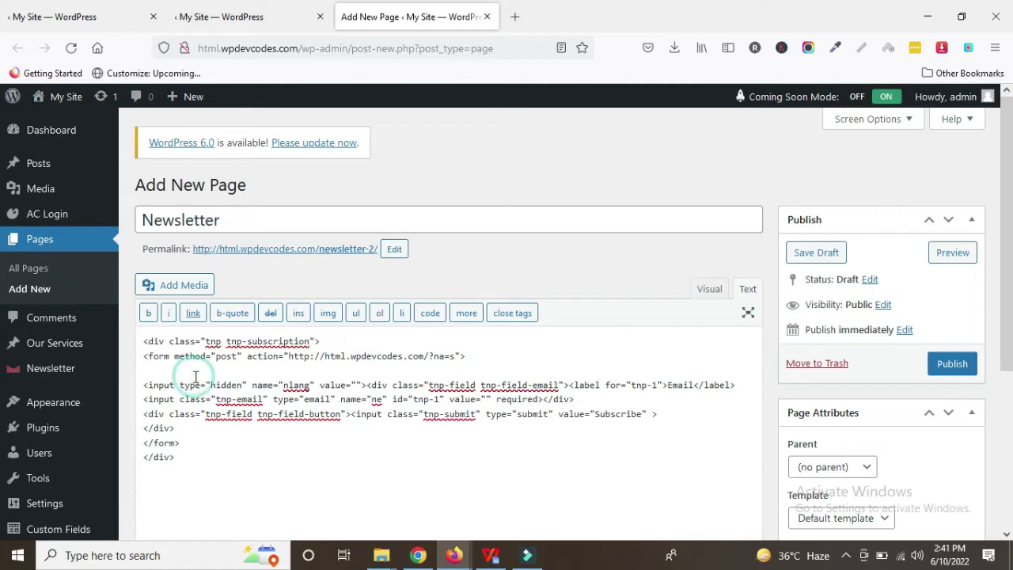
{"action": "key", "text": "BackSpace"}
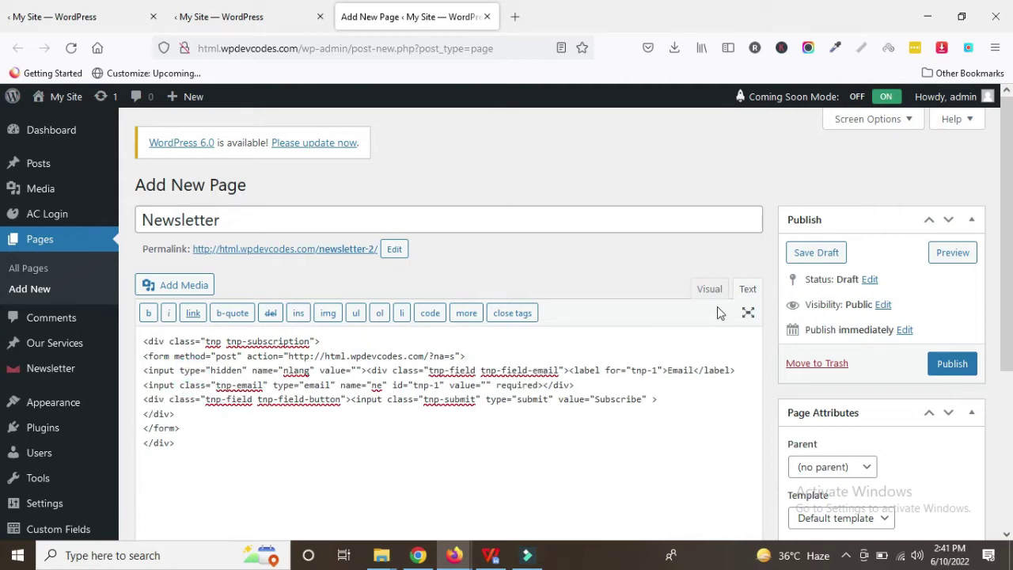
Add a bold 'Newsletter' line above the form code in the Text editor
{"action": "left_click", "coordinate": [142, 341]}
{"action": "key", "text": "Return"}
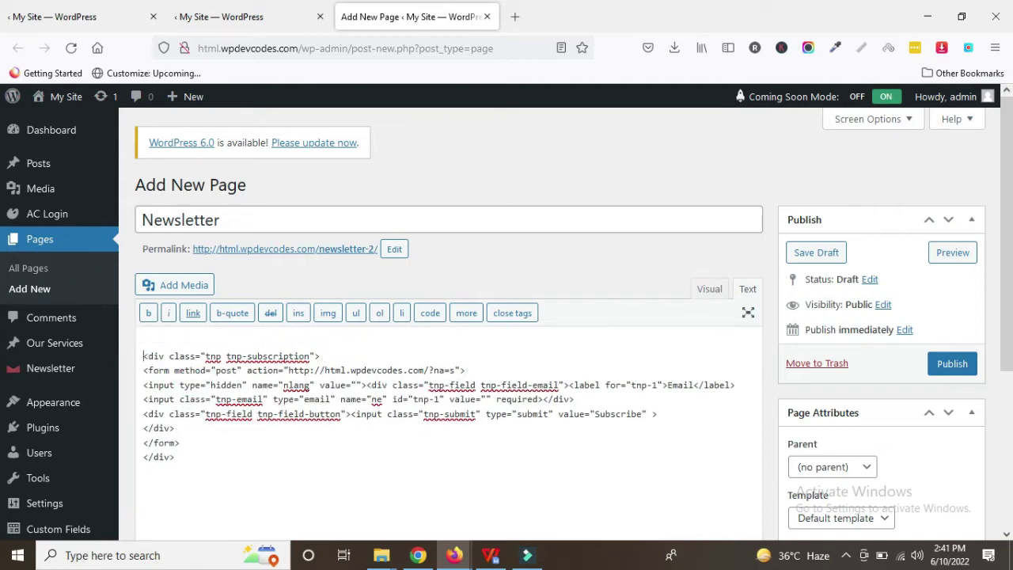
{"action": "key", "text": "Return"}
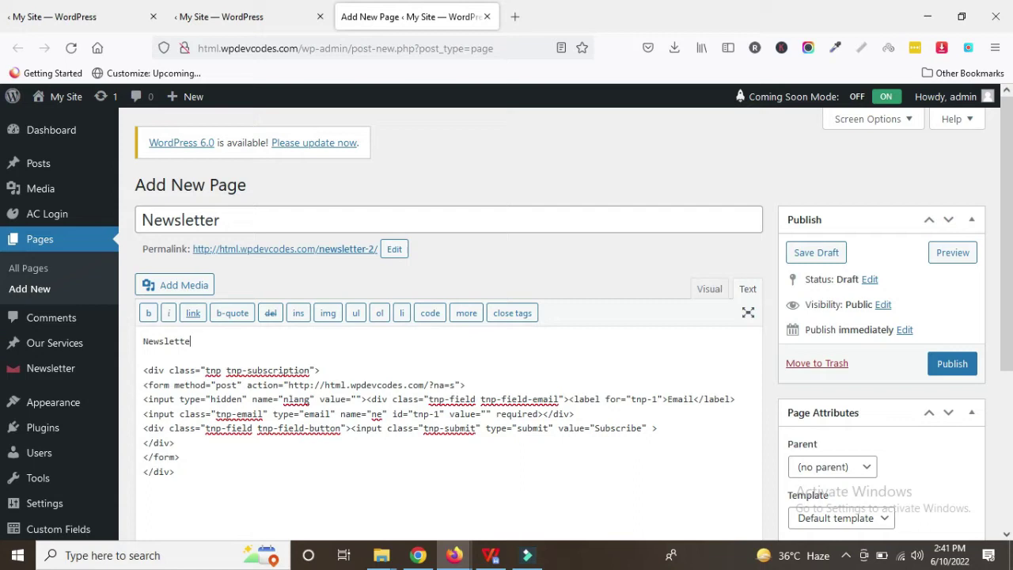
{"action": "double_click", "coordinate": [155, 341]}
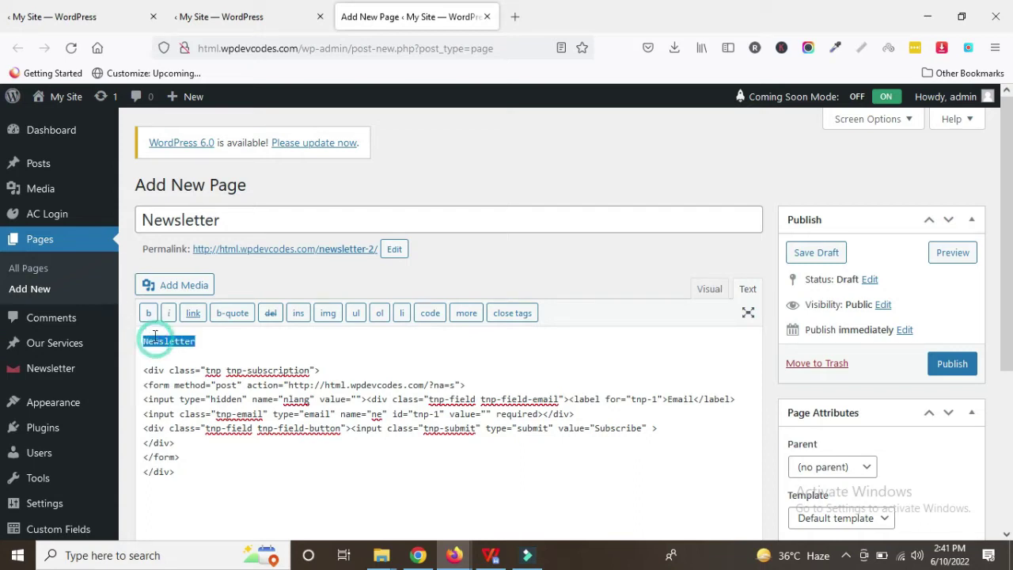
{"action": "left_click", "coordinate": [146, 314]}
Make the Newsletter line a centered Heading 2 and publish the page
{"action": "left_click", "coordinate": [703, 288]}
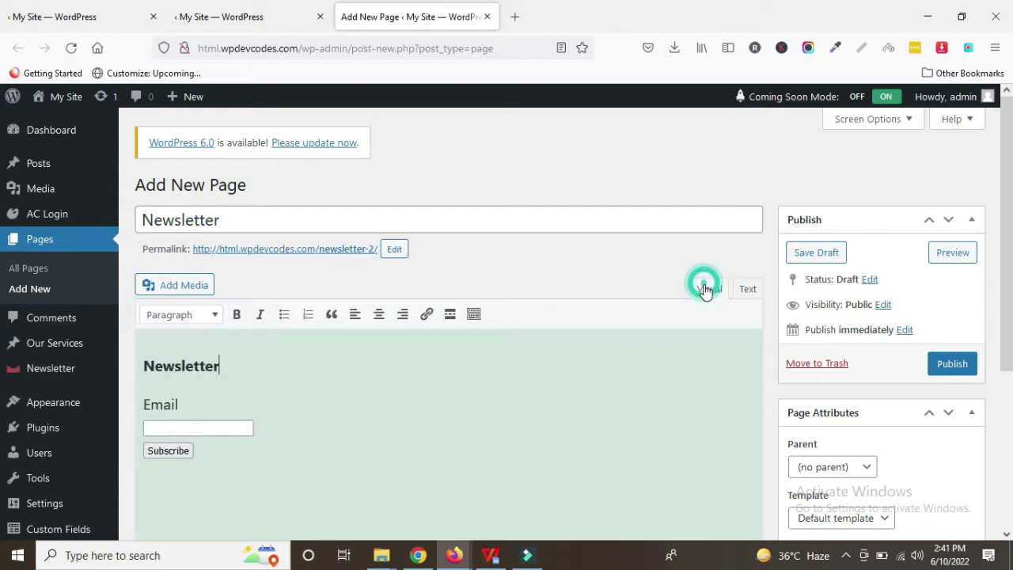
{"action": "double_click", "coordinate": [181, 366]}
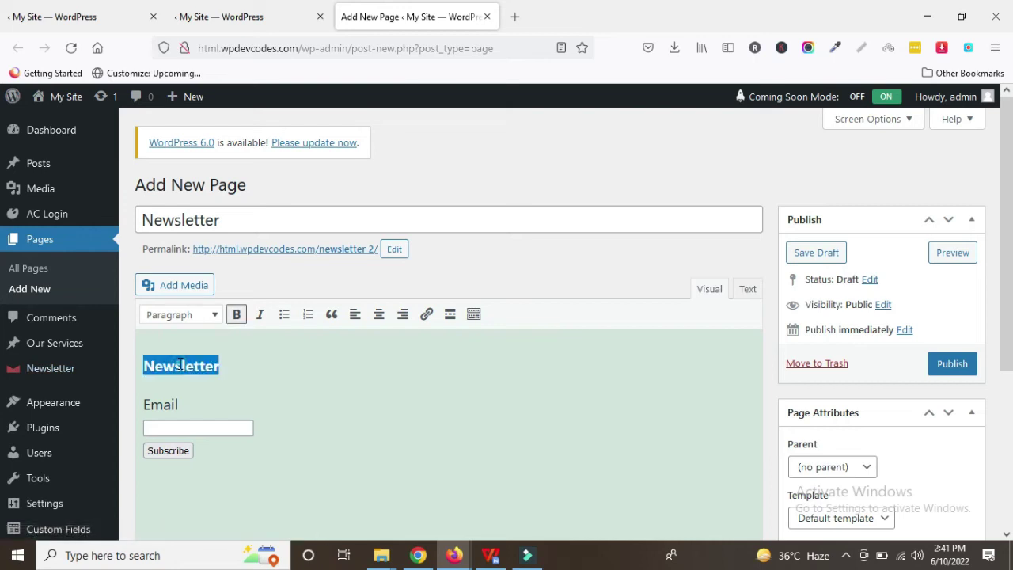
{"action": "left_click", "coordinate": [214, 314]}
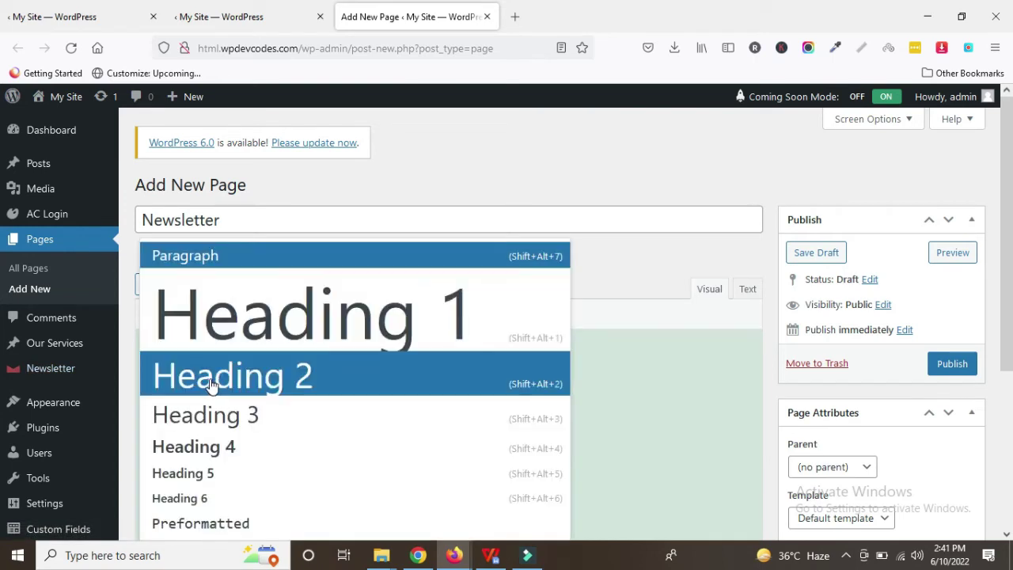
{"action": "left_click", "coordinate": [242, 388]}
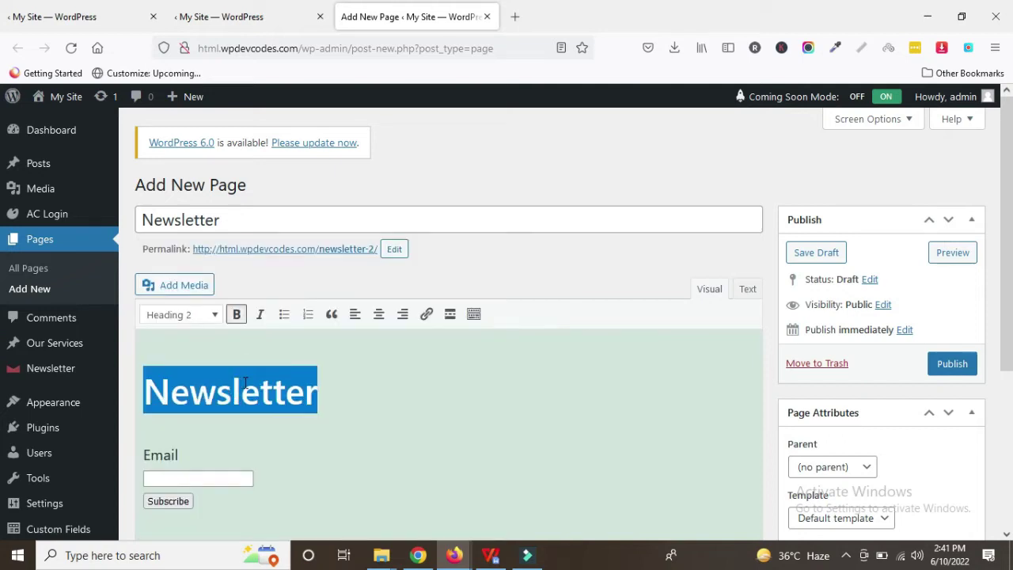
{"action": "left_click", "coordinate": [379, 314]}
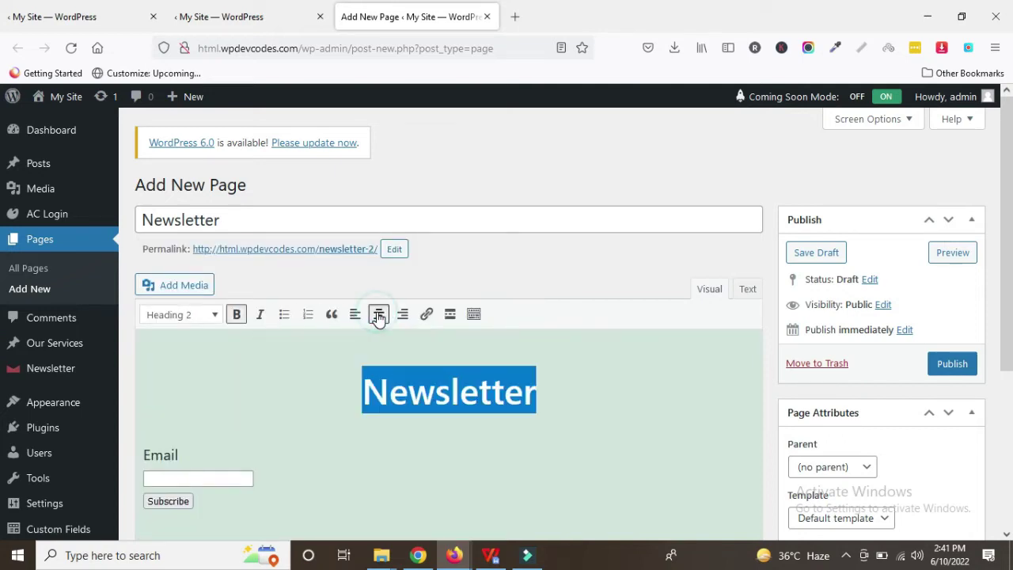
{"action": "scroll", "coordinate": [940, 383], "scroll_direction": "down", "scroll_amount": 2}
{"action": "left_click", "coordinate": [952, 286]}
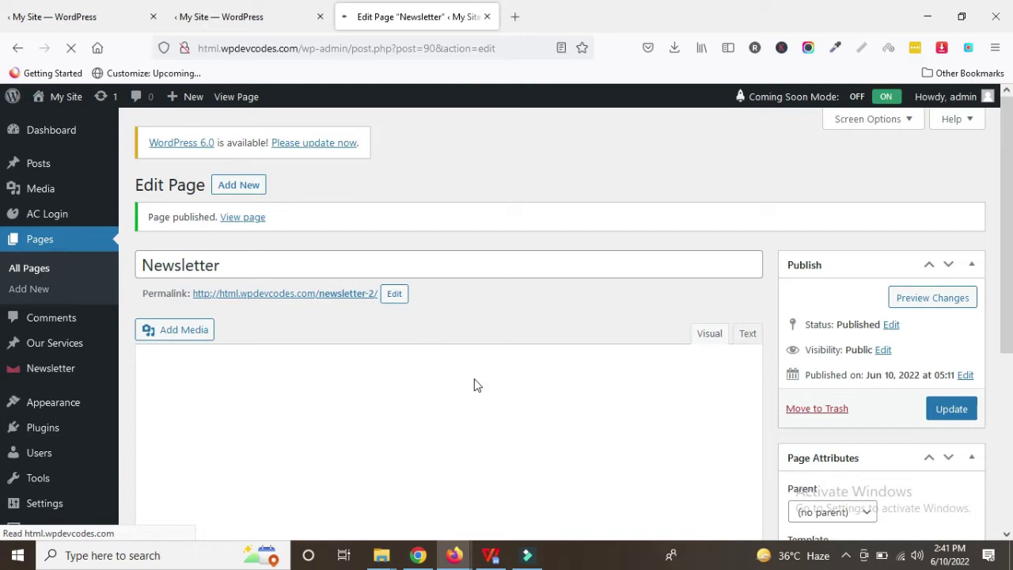
Inspect the published Newsletter page's HTML in the Text tab
{"action": "scroll", "coordinate": [253, 360], "scroll_direction": "down", "scroll_amount": 3}
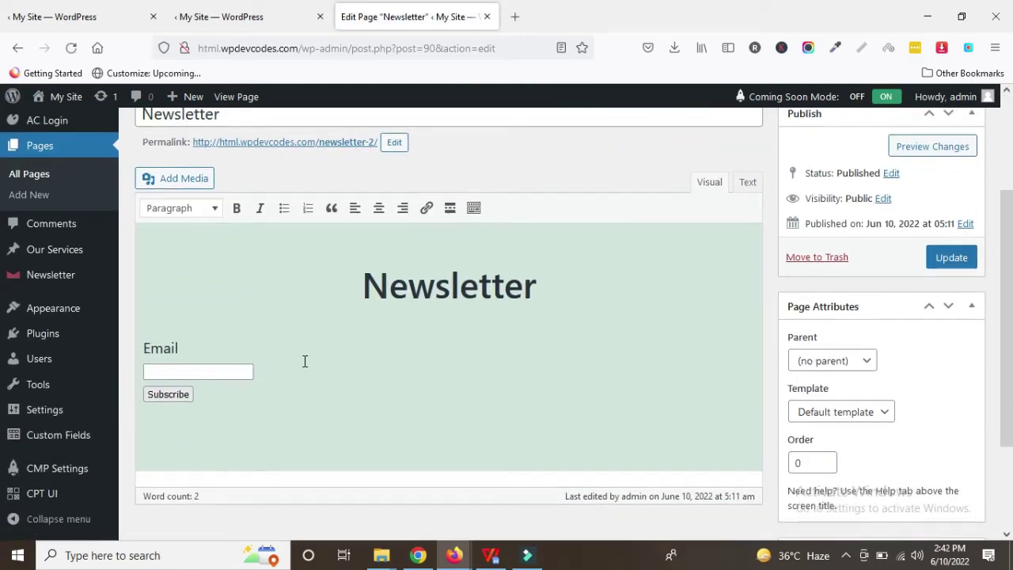
{"action": "scroll", "coordinate": [376, 350], "scroll_direction": "up", "scroll_amount": 2}
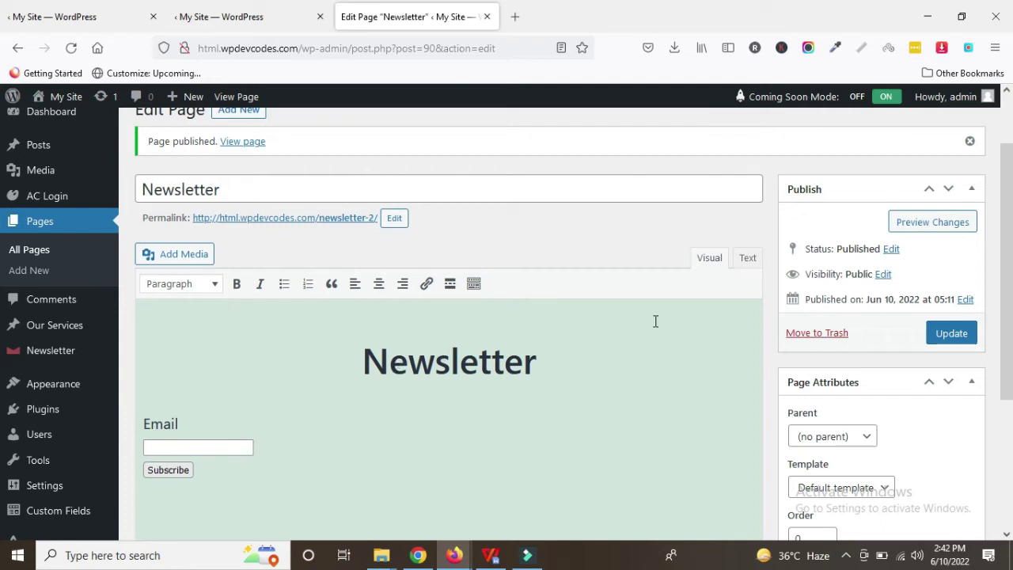
{"action": "left_click", "coordinate": [748, 259]}
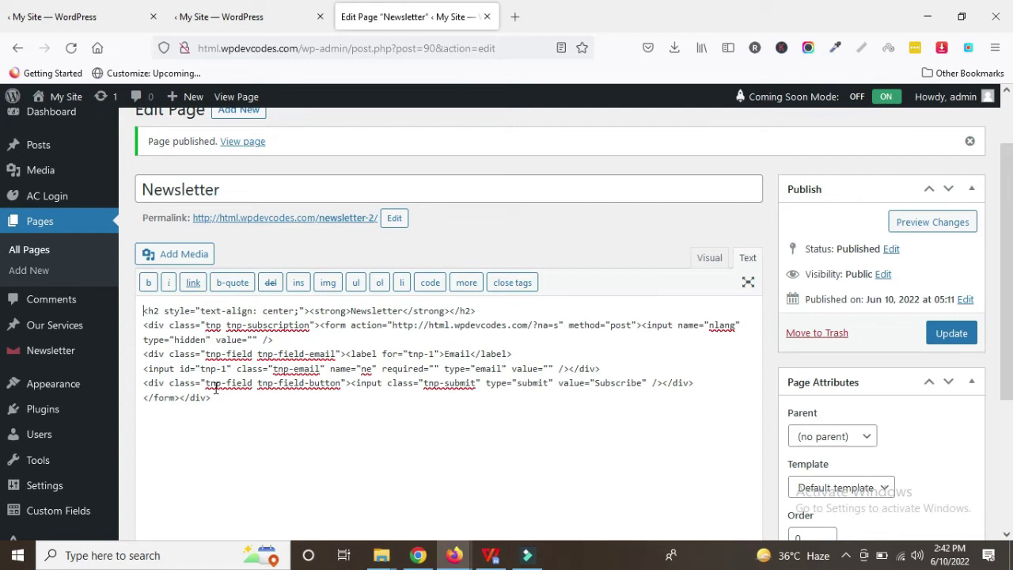
{"action": "scroll", "coordinate": [242, 190], "scroll_direction": "up", "scroll_amount": 2}
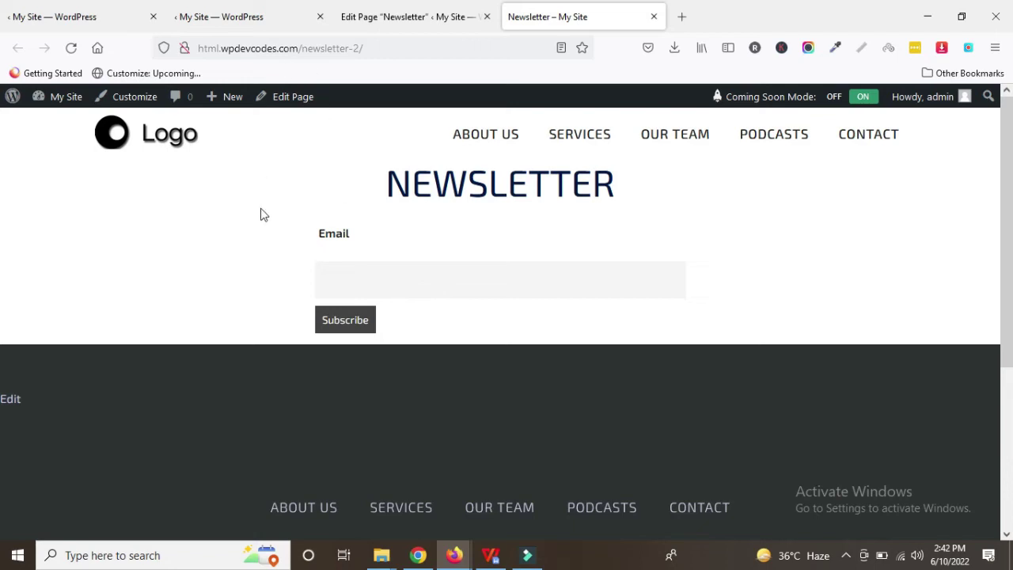
Subscribe a test email address through the live Newsletter form using the autocomplete suggestion
{"action": "left_click_drag", "start_coordinate": [375, 185], "coordinate": [626, 199]}
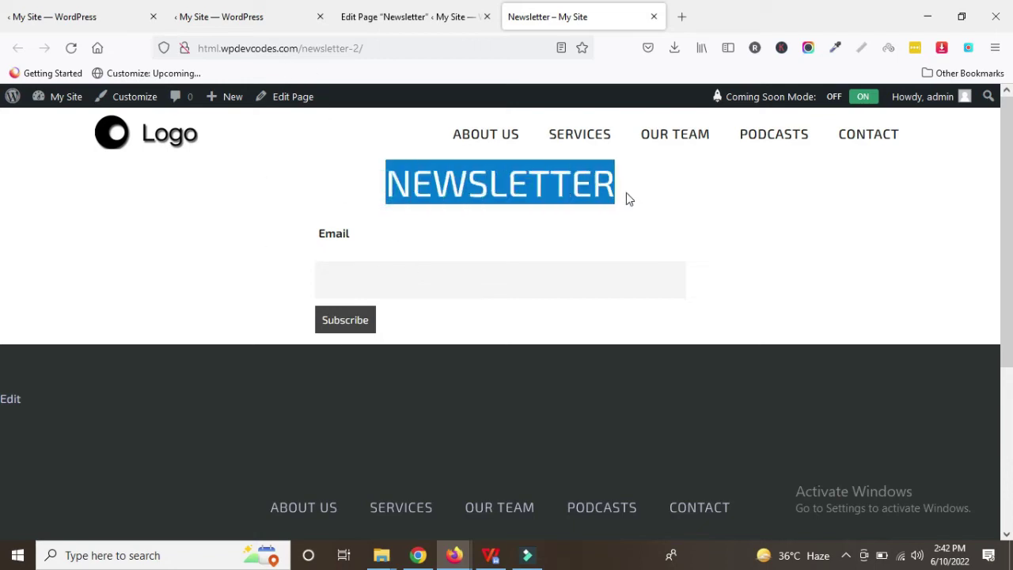
{"action": "left_click", "coordinate": [624, 223]}
{"action": "left_click", "coordinate": [410, 274]}
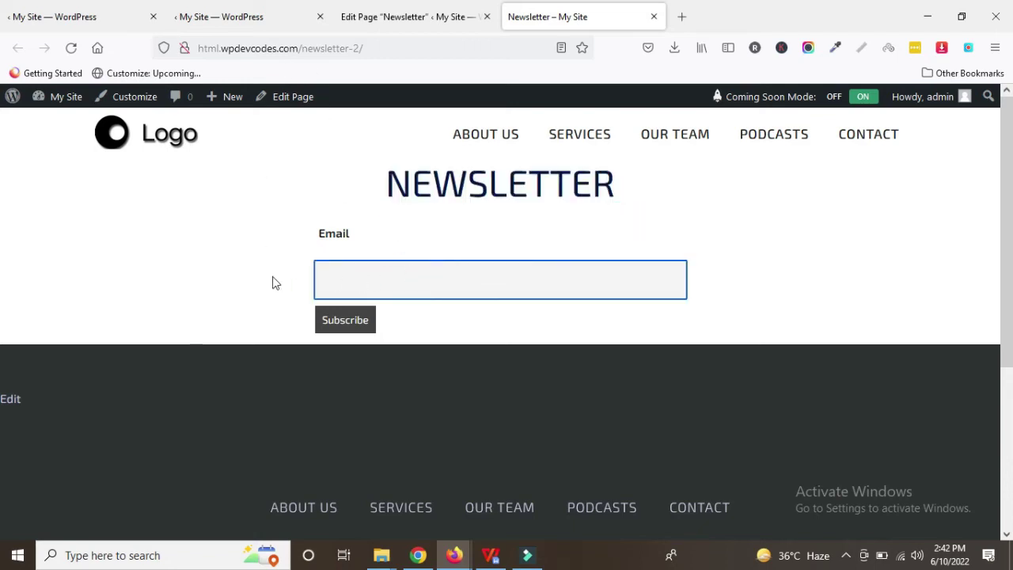
{"action": "left_click", "coordinate": [370, 284]}
{"action": "left_click", "coordinate": [372, 284]}
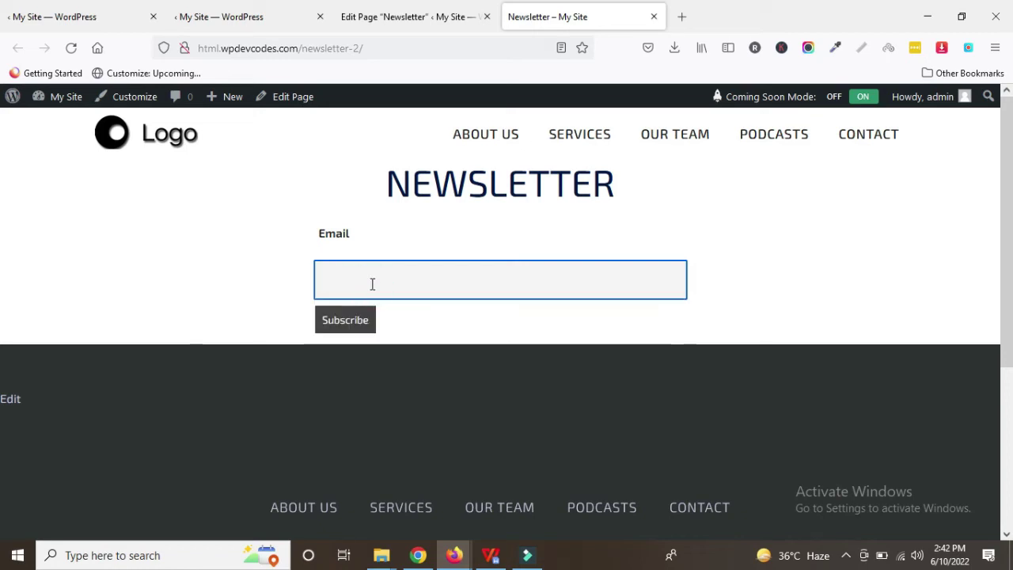
{"action": "type", "text": "test"}
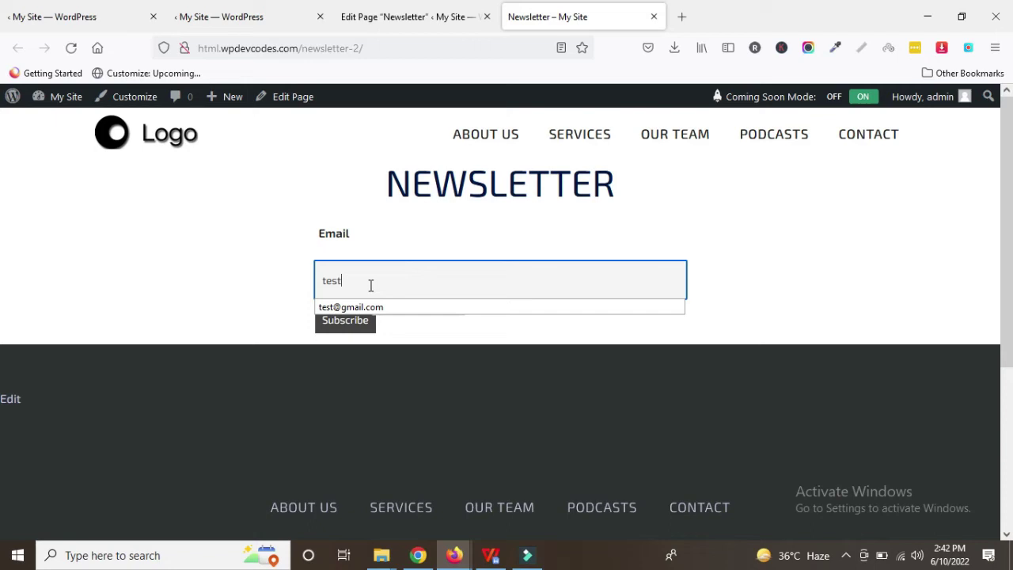
{"action": "left_click", "coordinate": [369, 307]}
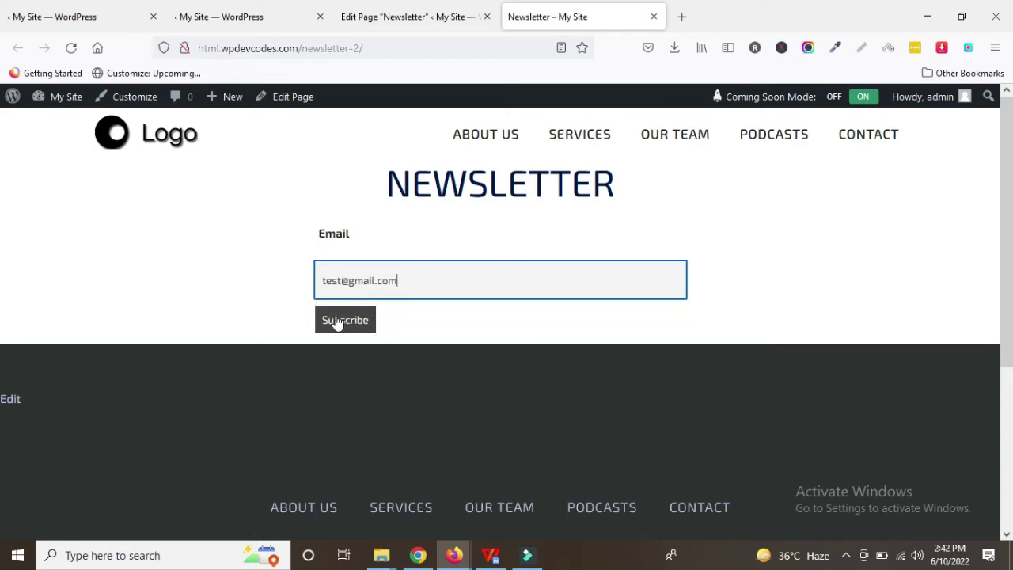
{"action": "left_click", "coordinate": [343, 324]}
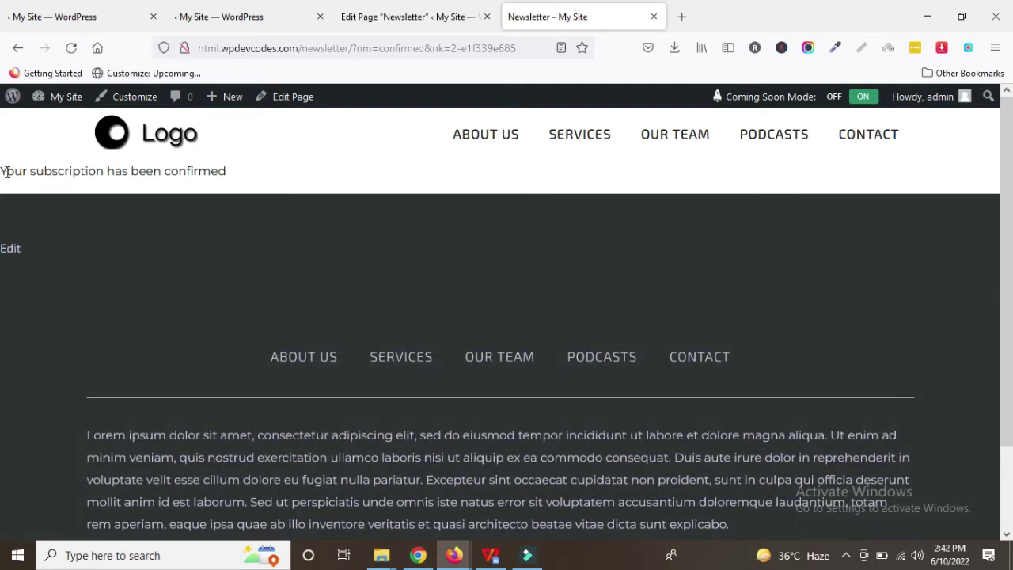
Highlight the 'Your subscription has been confirmed' message on the live site, emphasising 'confirmed'
{"action": "left_click_drag", "start_coordinate": [6, 174], "coordinate": [211, 171]}
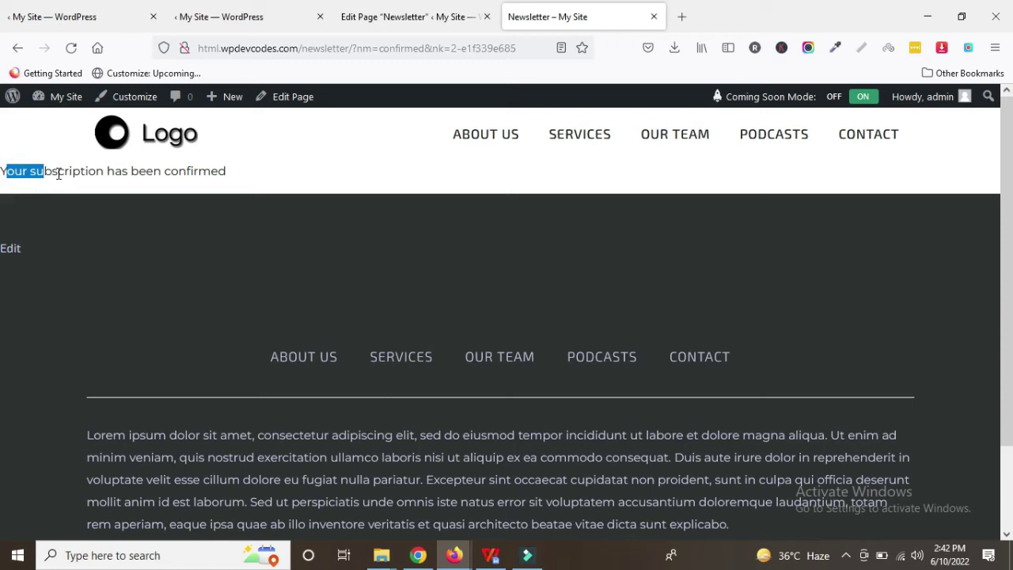
{"action": "triple_click", "coordinate": [179, 173]}
{"action": "left_click", "coordinate": [277, 189]}
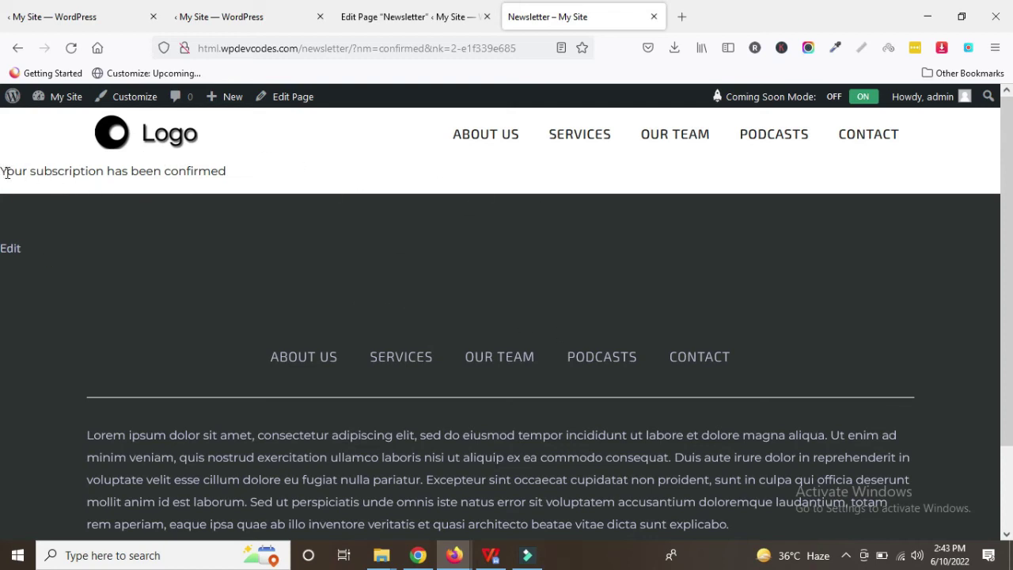
{"action": "left_click_drag", "start_coordinate": [6, 170], "coordinate": [240, 181]}
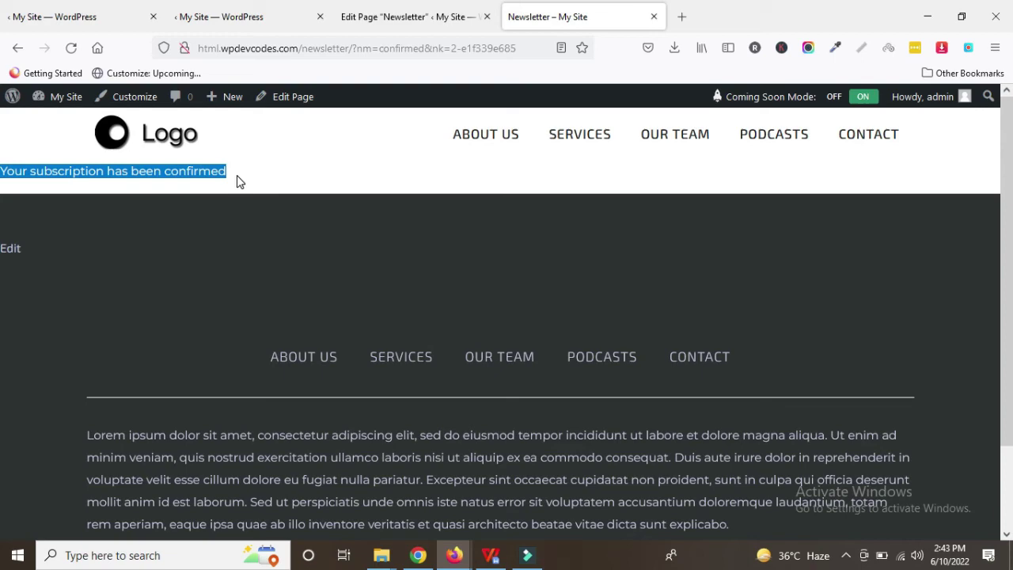
{"action": "left_click", "coordinate": [192, 178]}
{"action": "double_click", "coordinate": [191, 178]}
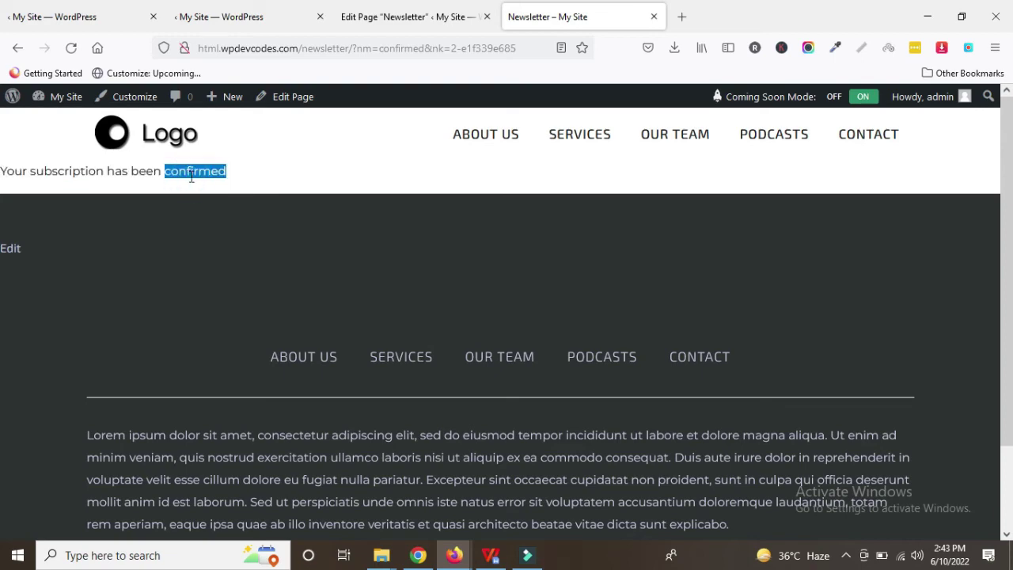
Open Newsletter > Subscribers from the admin and check the test address is listed as confirmed
{"action": "left_click", "coordinate": [191, 178]}
{"action": "left_click", "coordinate": [411, 16]}
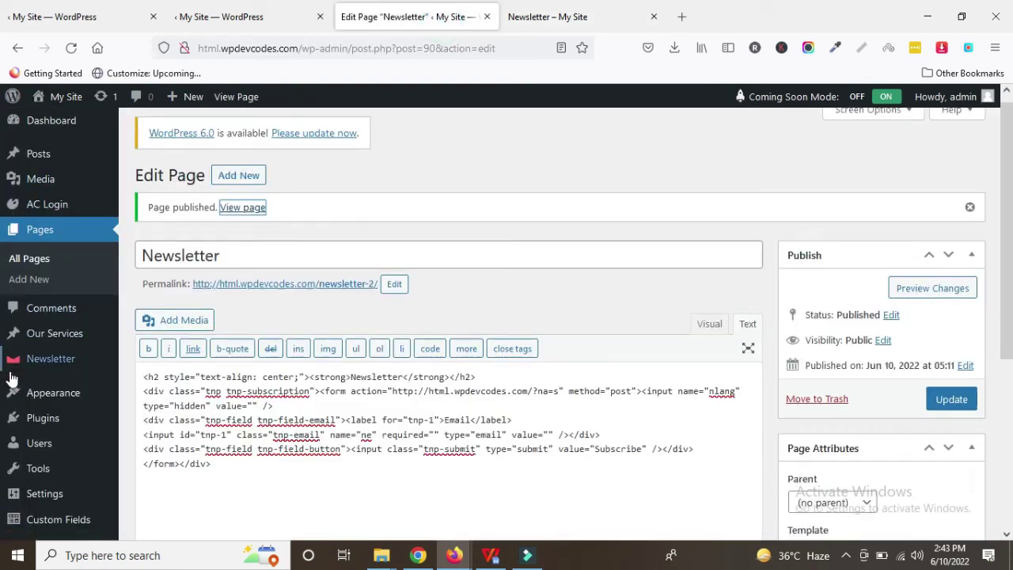
{"action": "scroll", "coordinate": [46, 337], "scroll_direction": "down", "scroll_amount": 2}
{"action": "mouse_move", "coordinate": [51, 359]}
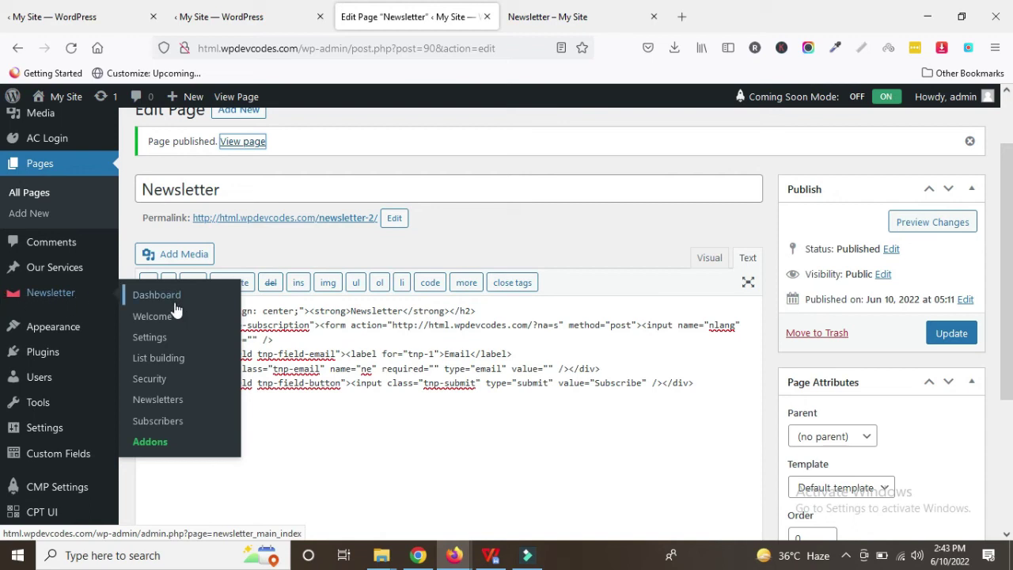
{"action": "left_click", "coordinate": [162, 423]}
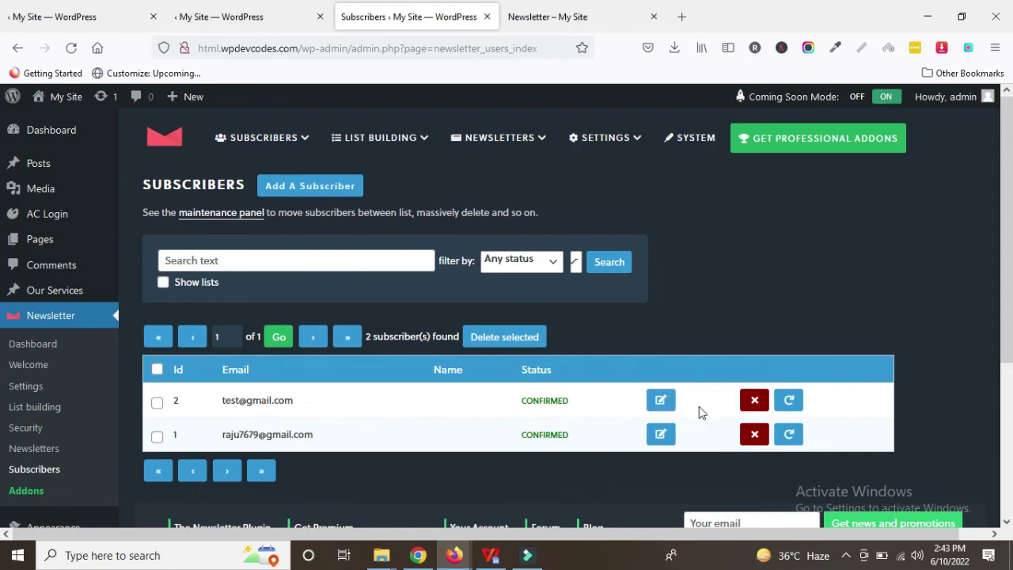
{"action": "scroll", "coordinate": [489, 428], "scroll_direction": "down", "scroll_amount": 3}
{"action": "scroll", "coordinate": [488, 426], "scroll_direction": "up", "scroll_amount": 3}
{"action": "scroll", "coordinate": [488, 428], "scroll_direction": "down", "scroll_amount": 3}
{"action": "scroll", "coordinate": [483, 421], "scroll_direction": "up", "scroll_amount": 3}
{"action": "scroll", "coordinate": [468, 403], "scroll_direction": "down", "scroll_amount": 3}
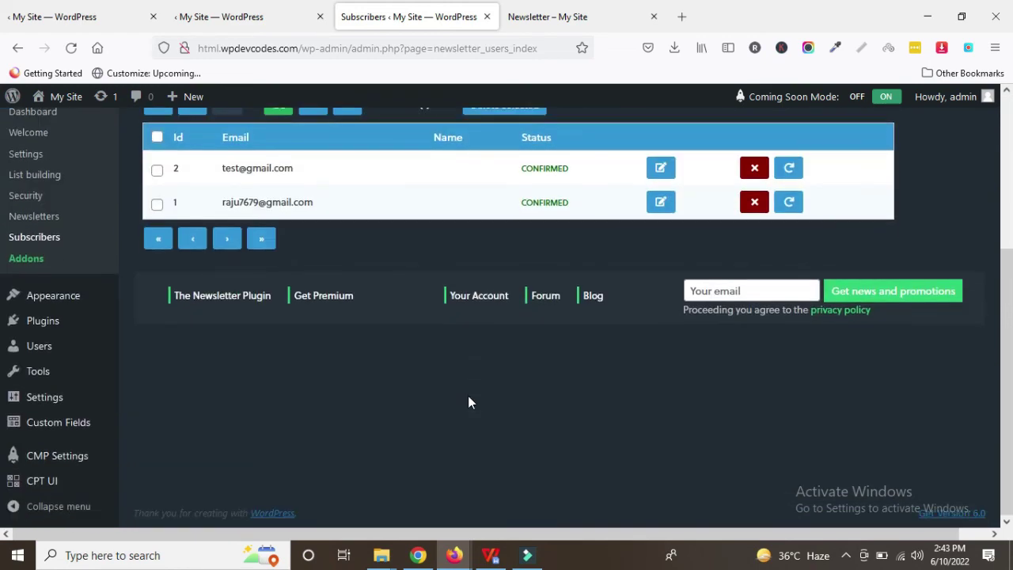
{"action": "scroll", "coordinate": [468, 402], "scroll_direction": "up", "scroll_amount": 3}
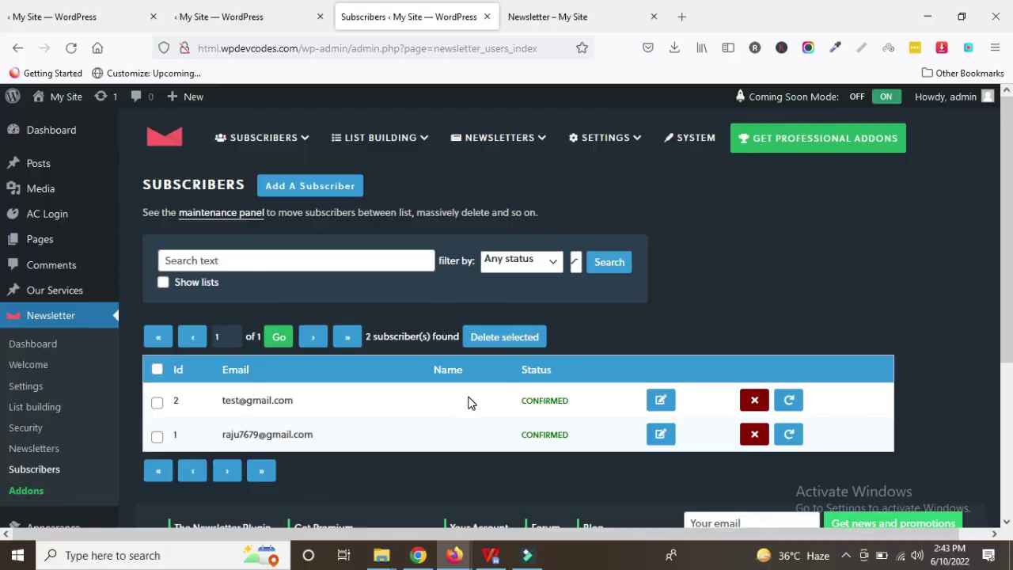